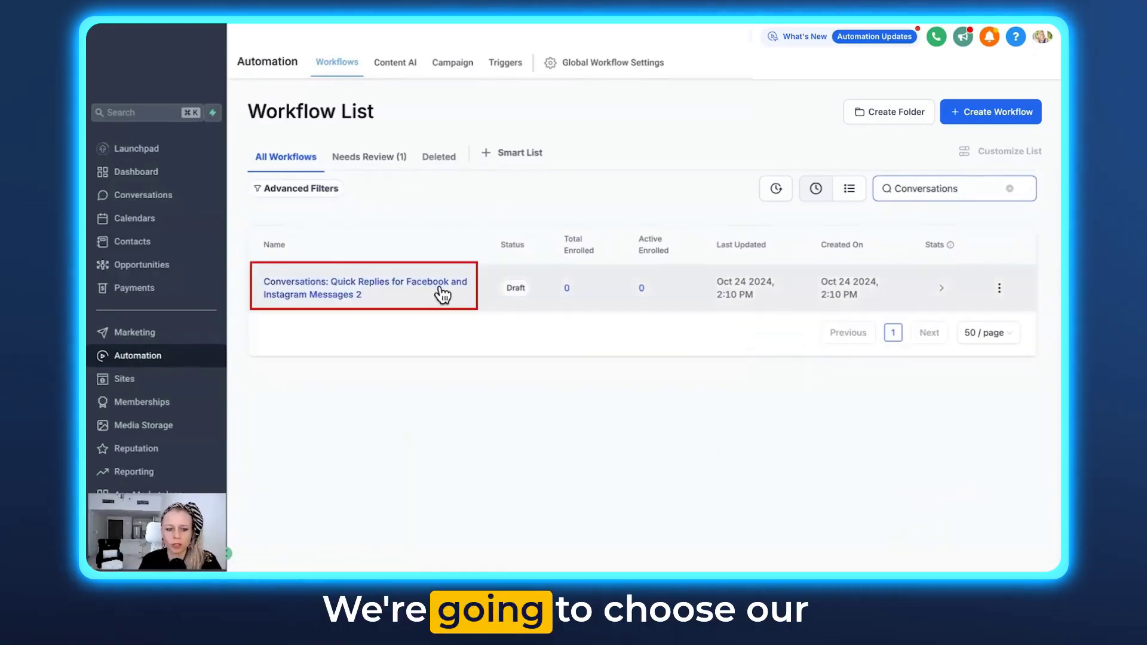
Step: Open the Quick Replies workflow and add a Facebook Comment(s) On A Post trigger for the QR-code tracking post
left_click(378, 289)
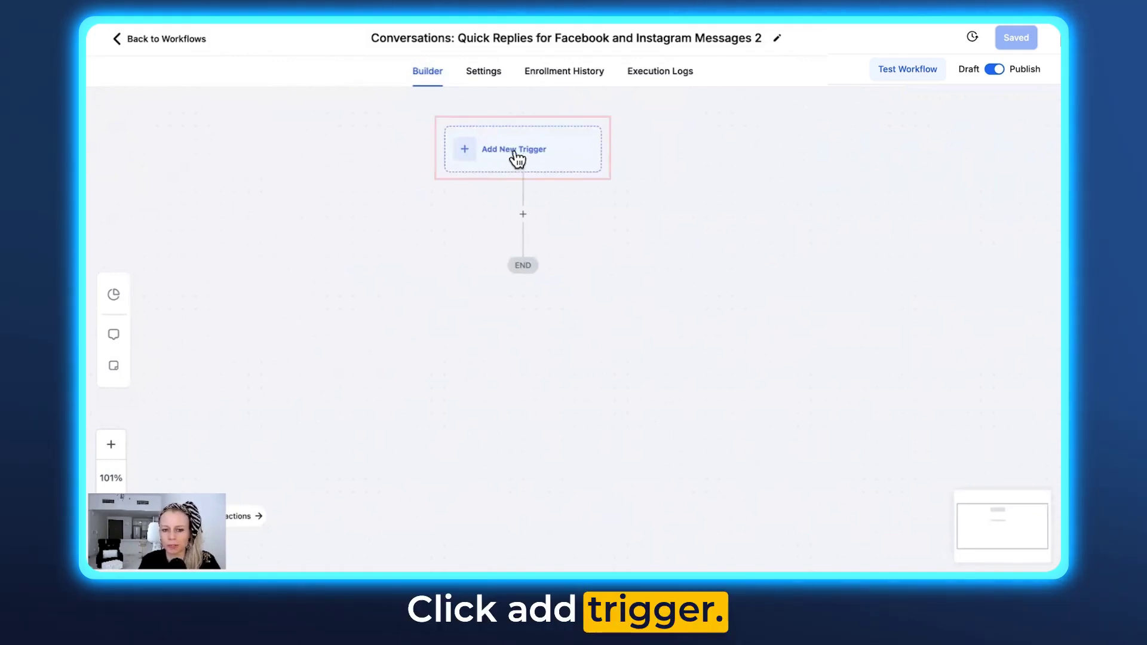
left_click(515, 156)
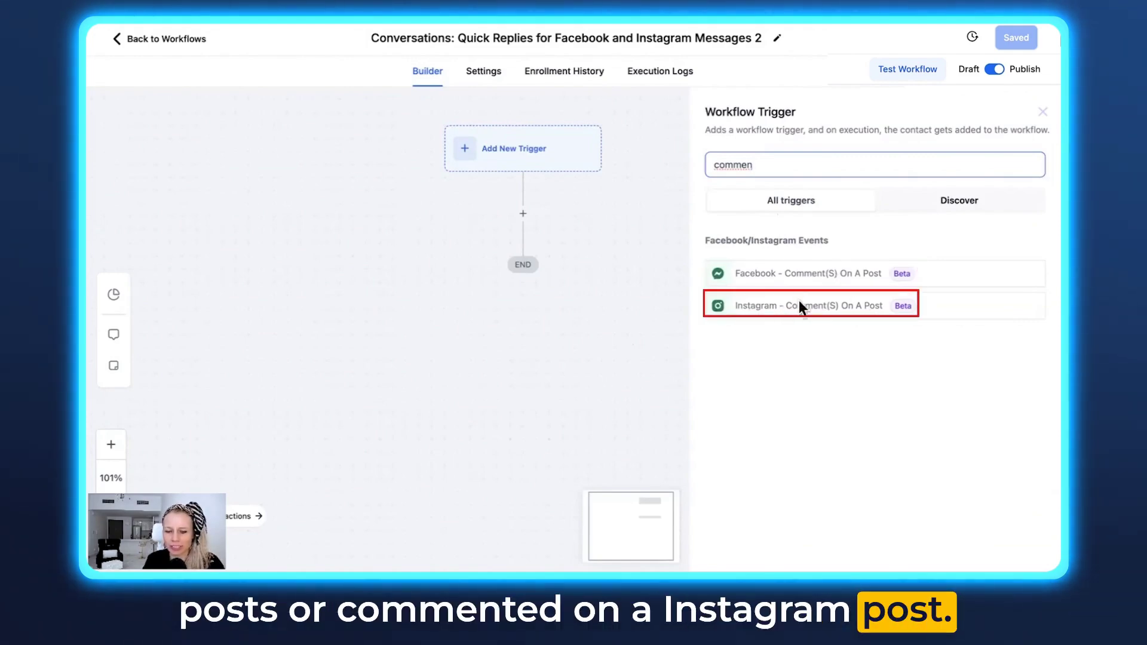
left_click(832, 275)
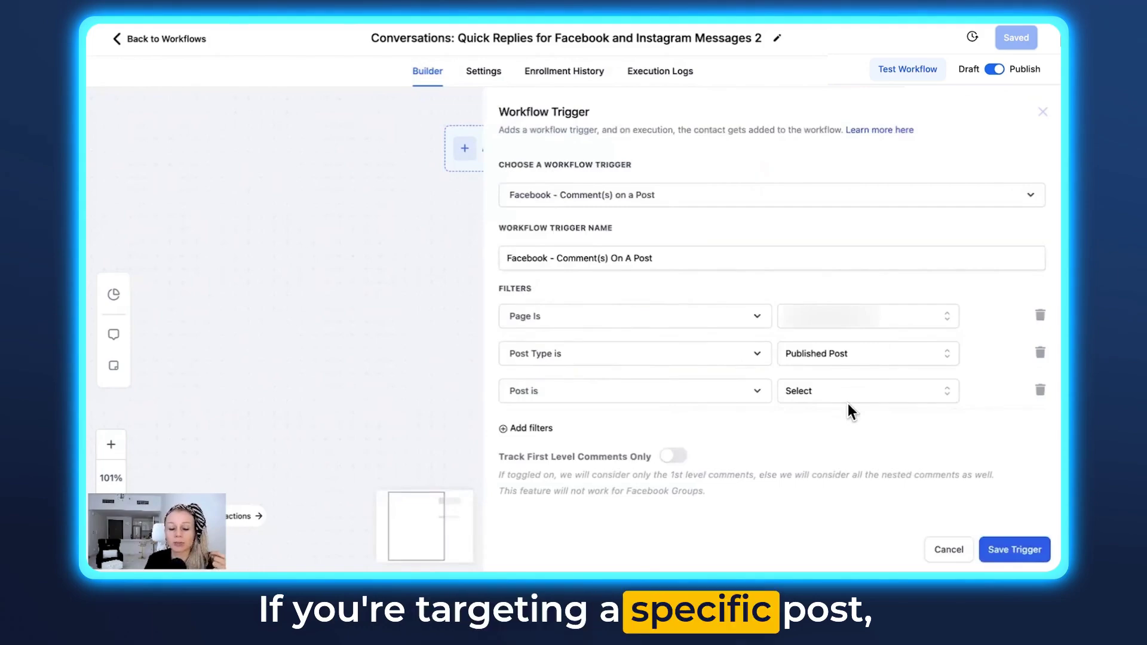
left_click(815, 392)
left_click(824, 433)
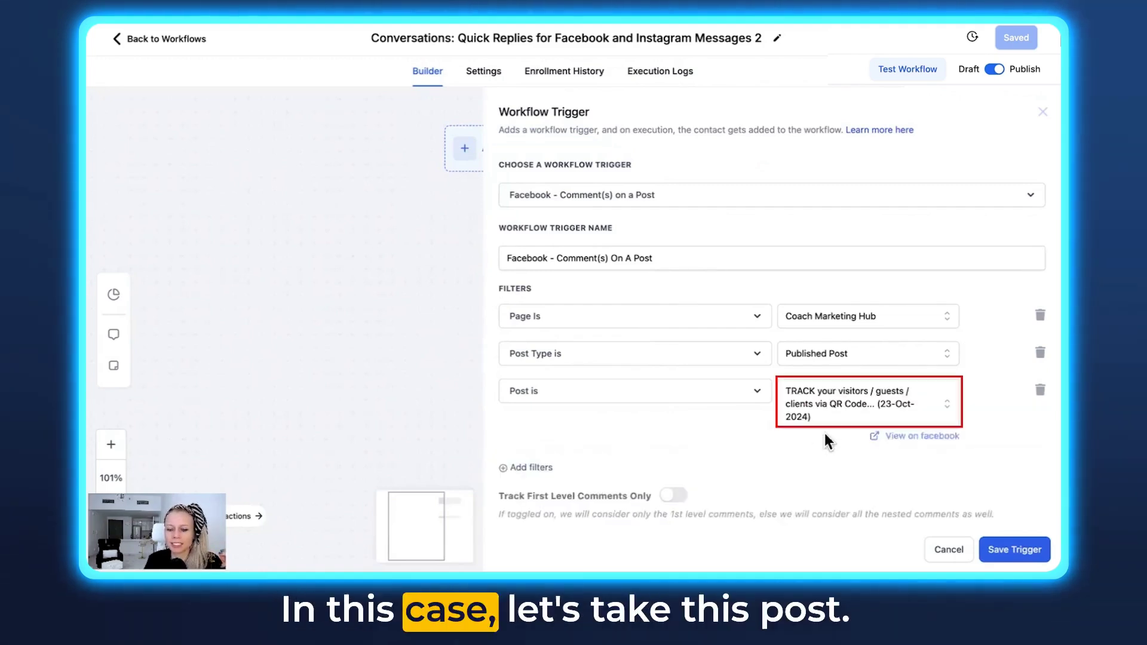
scroll(824, 424, "down", 1)
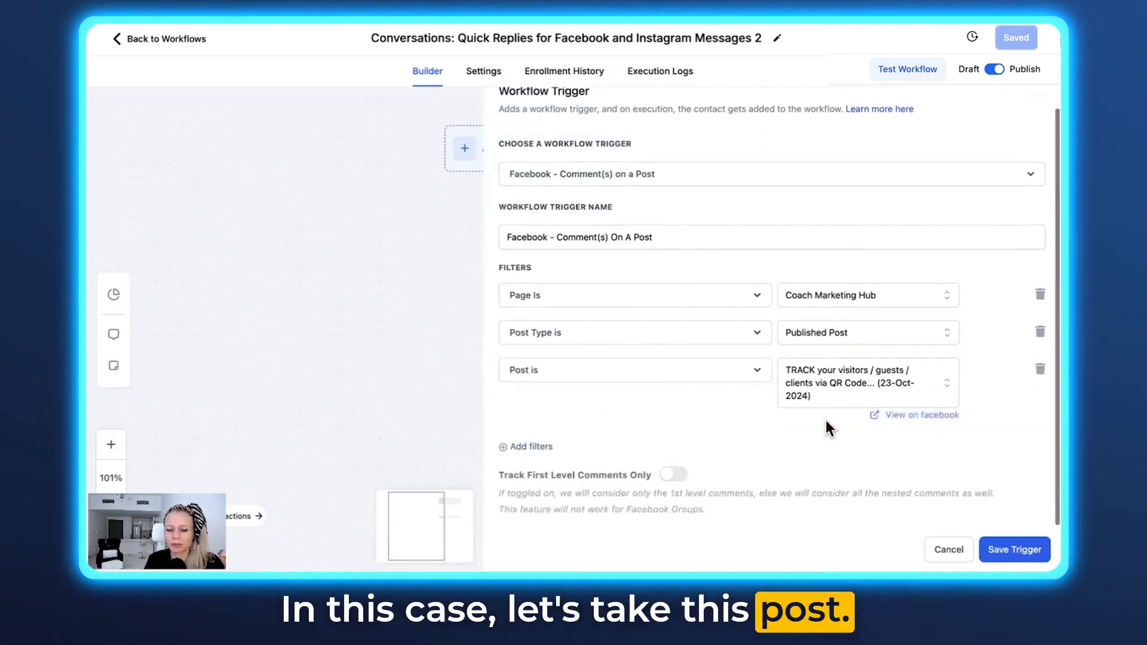
Step: Save the trigger and add a Facebook Interactive Messenger action set to Reply to comment via DM
left_click(1014, 550)
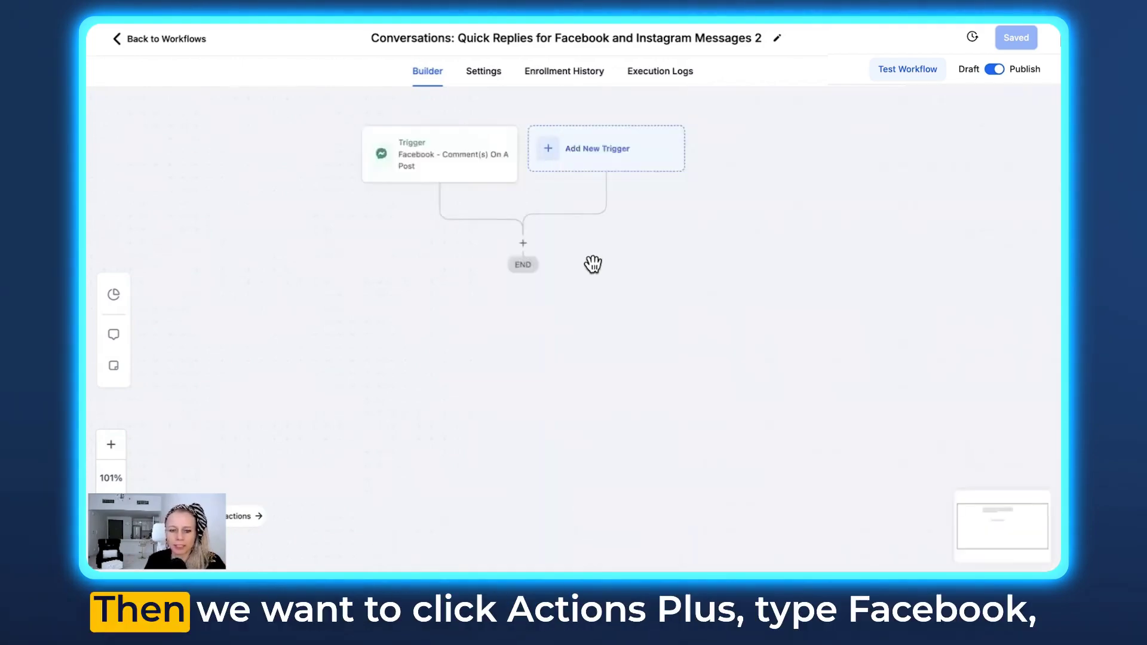
left_click(522, 243)
type("face")
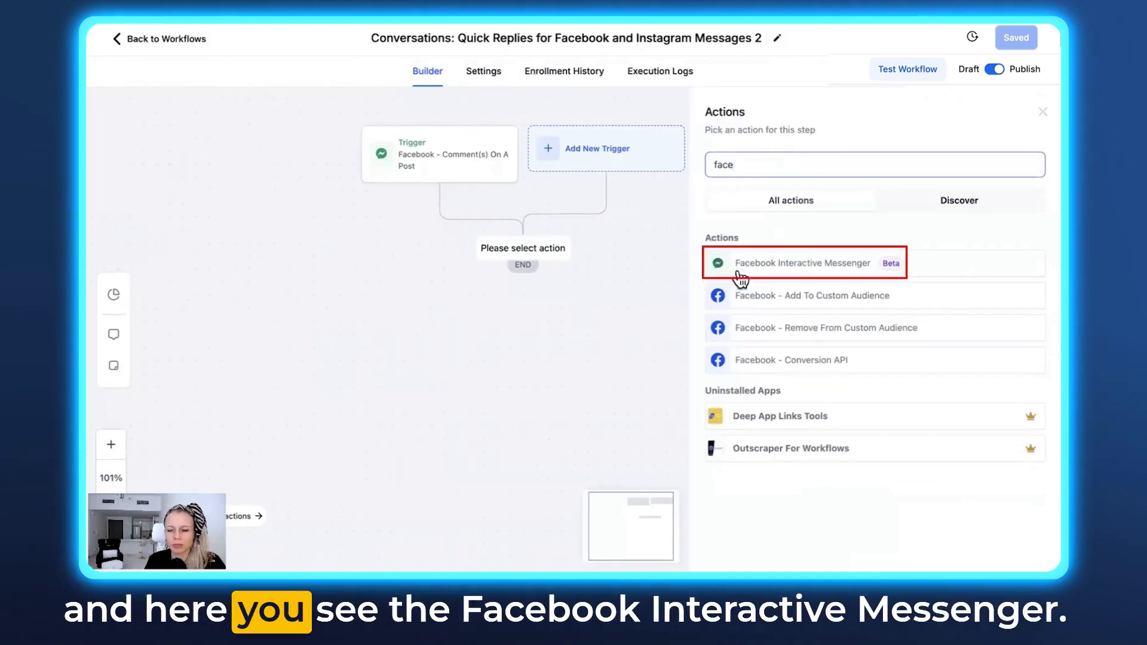
left_click(854, 271)
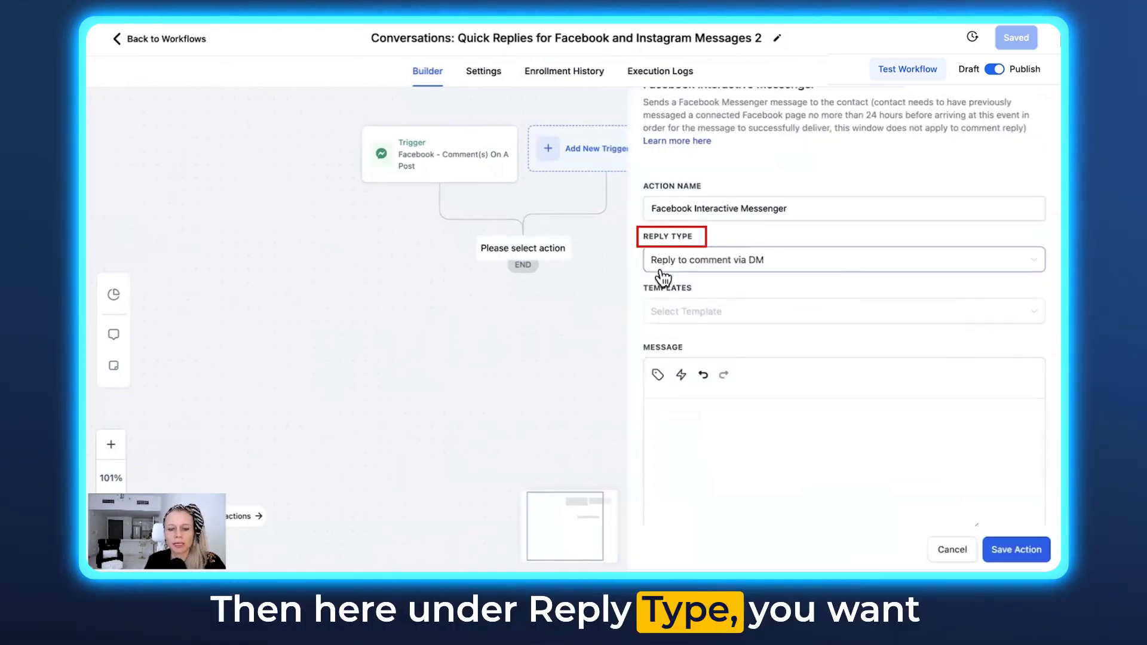
left_click(852, 270)
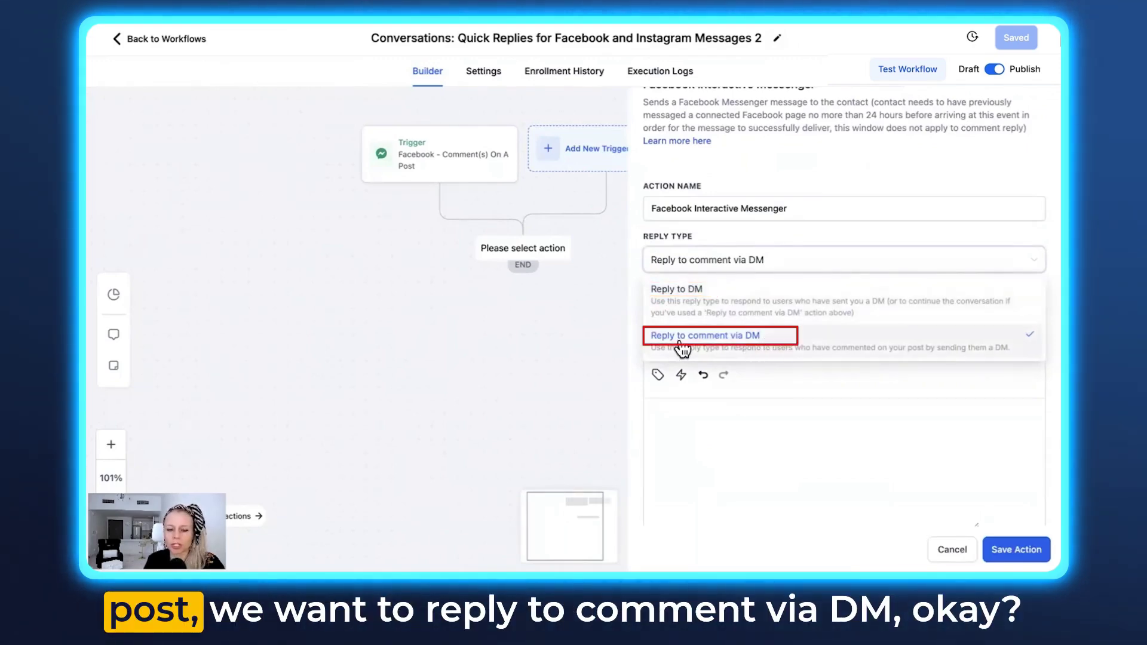
left_click(895, 347)
scroll(801, 304, "down", 2)
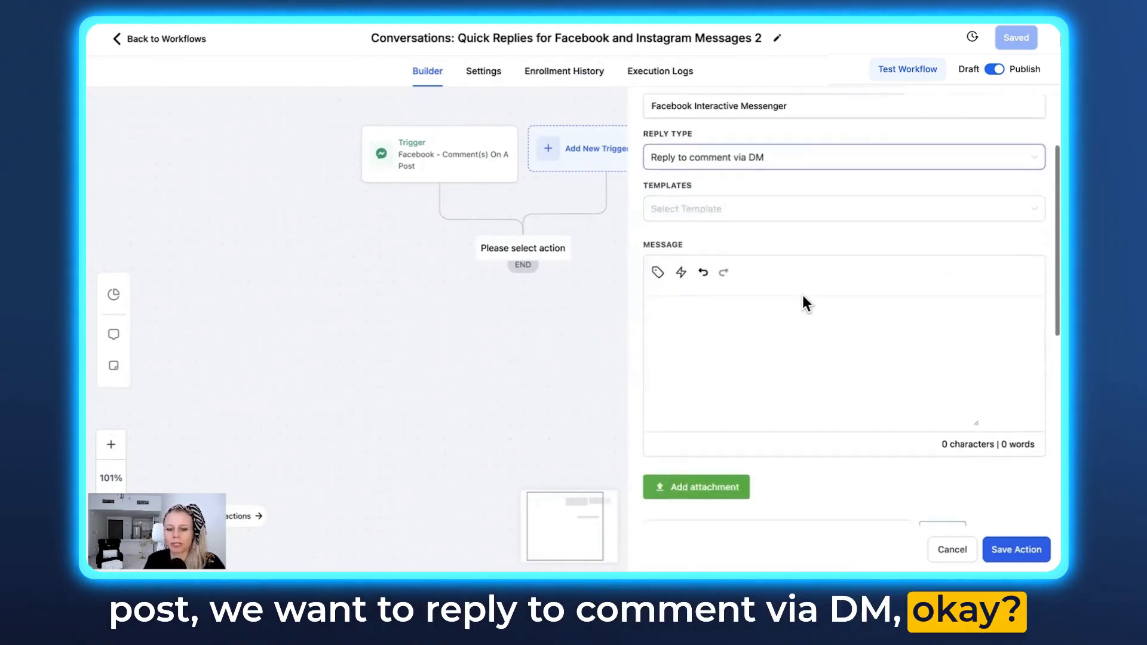
Step: Load the 'Still INTERESTED? Free funnel building offer' snippet and attach image 20230618_120740.jpg
left_click(883, 220)
left_click(663, 318)
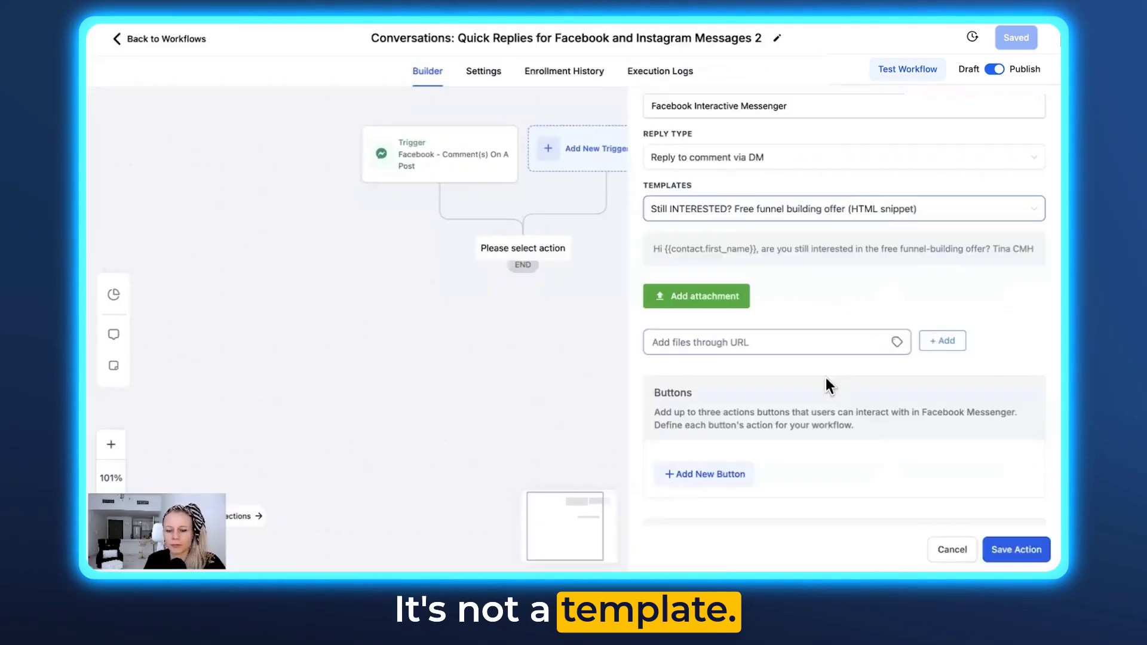
scroll(824, 379, "down", 3)
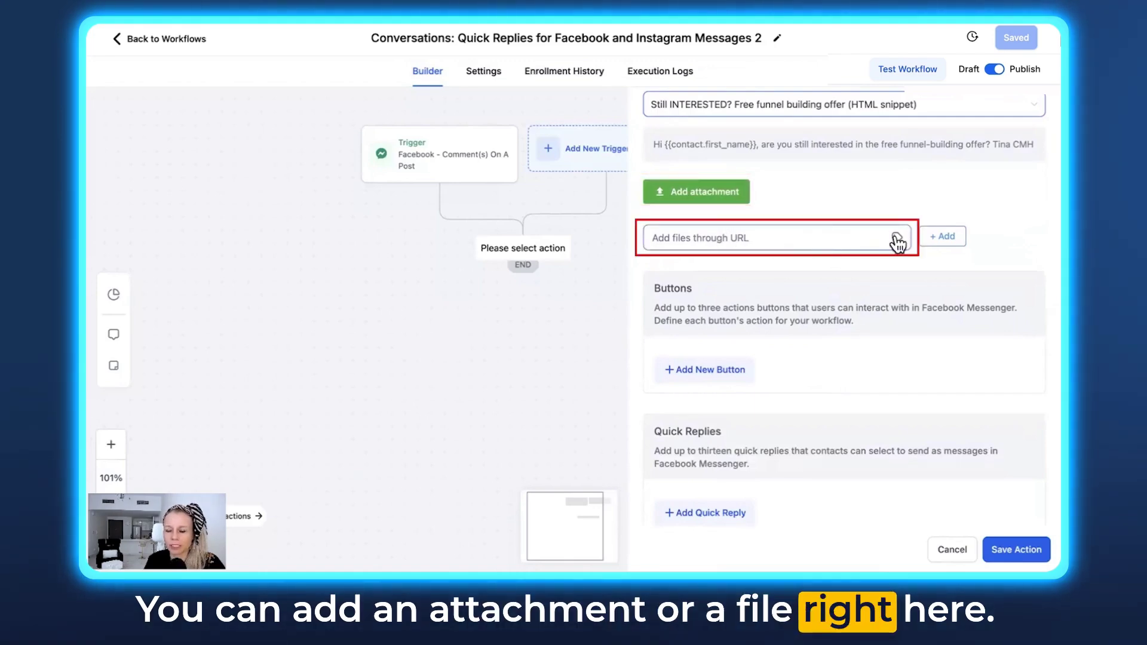
left_click(681, 196)
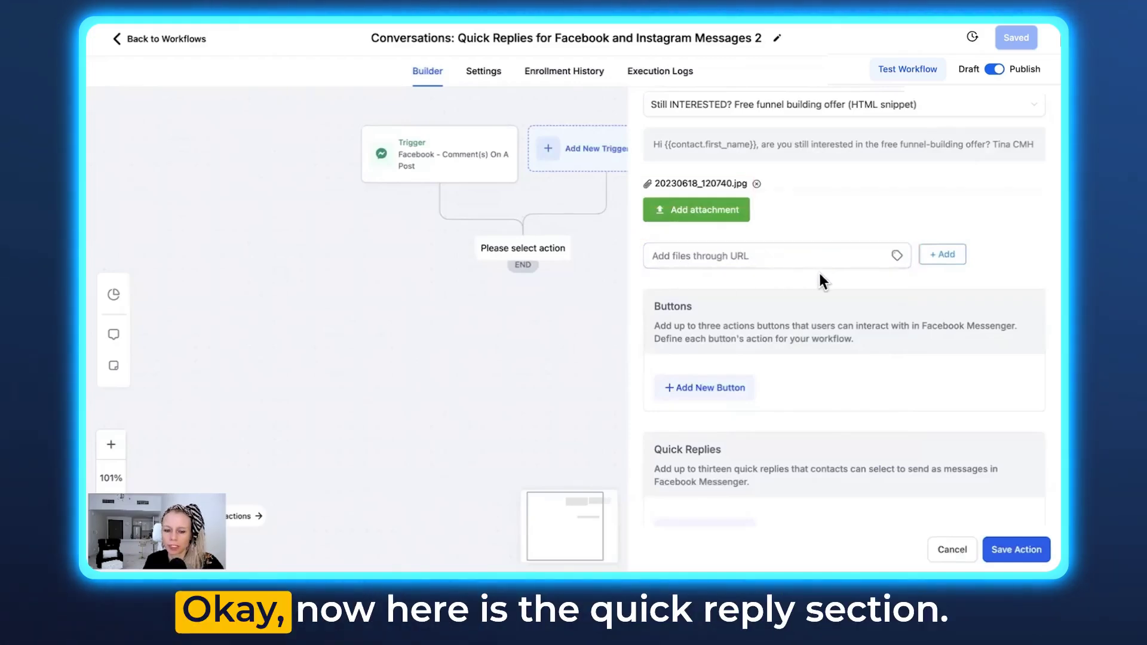
scroll(818, 276, "down", 3)
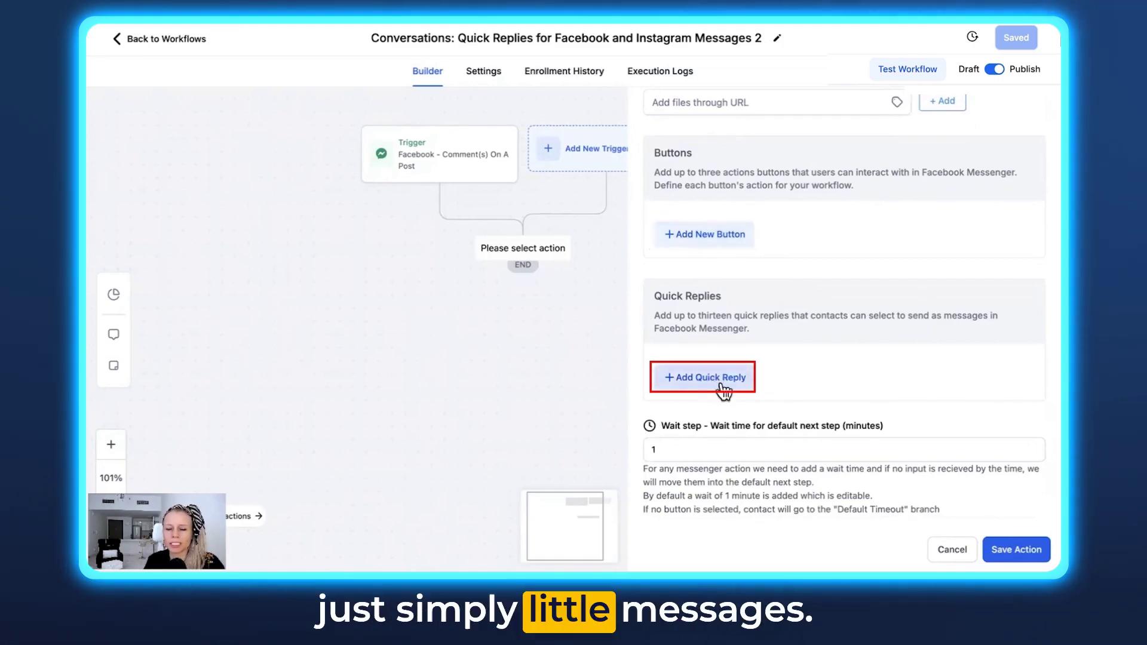
left_click(693, 235)
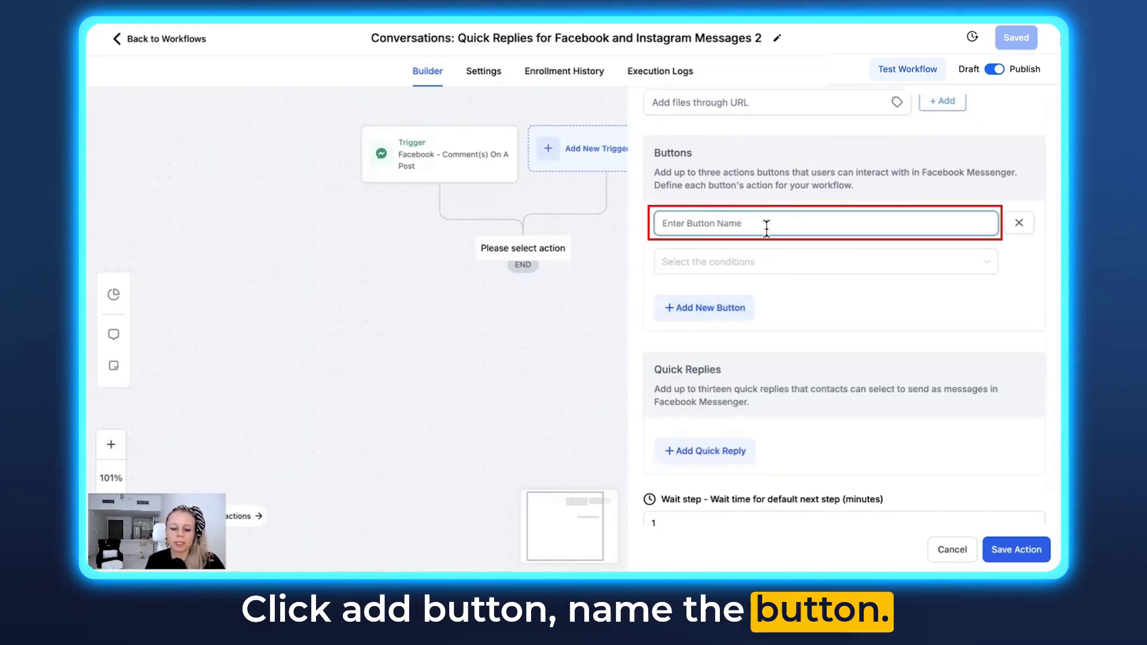
type("Yes, interested!")
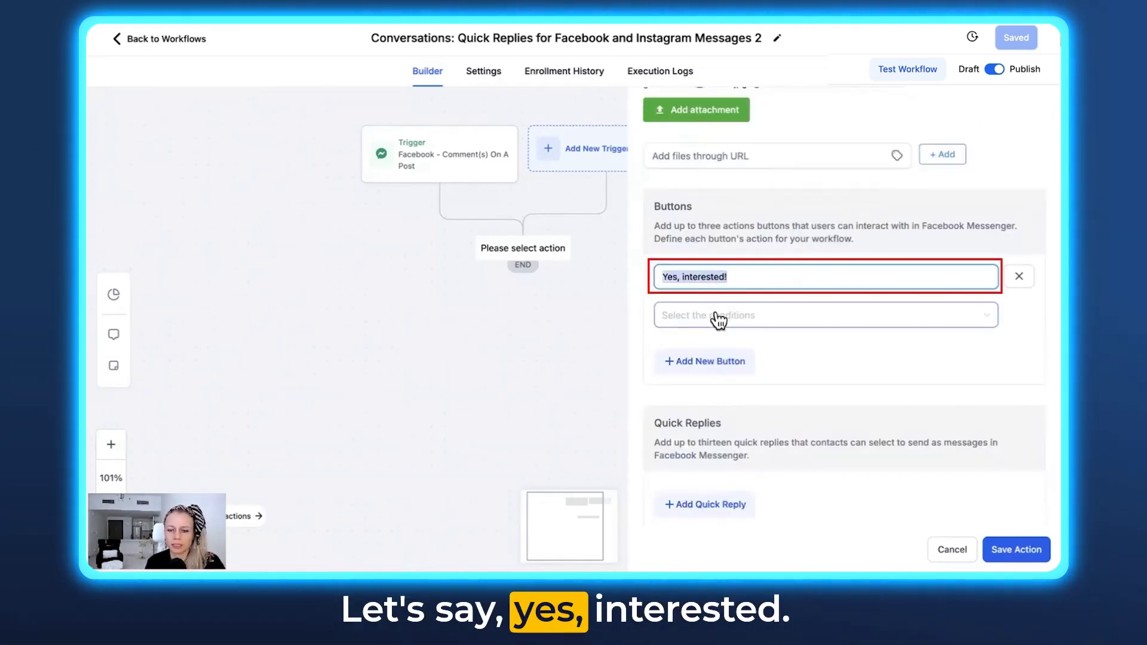
left_click(810, 320)
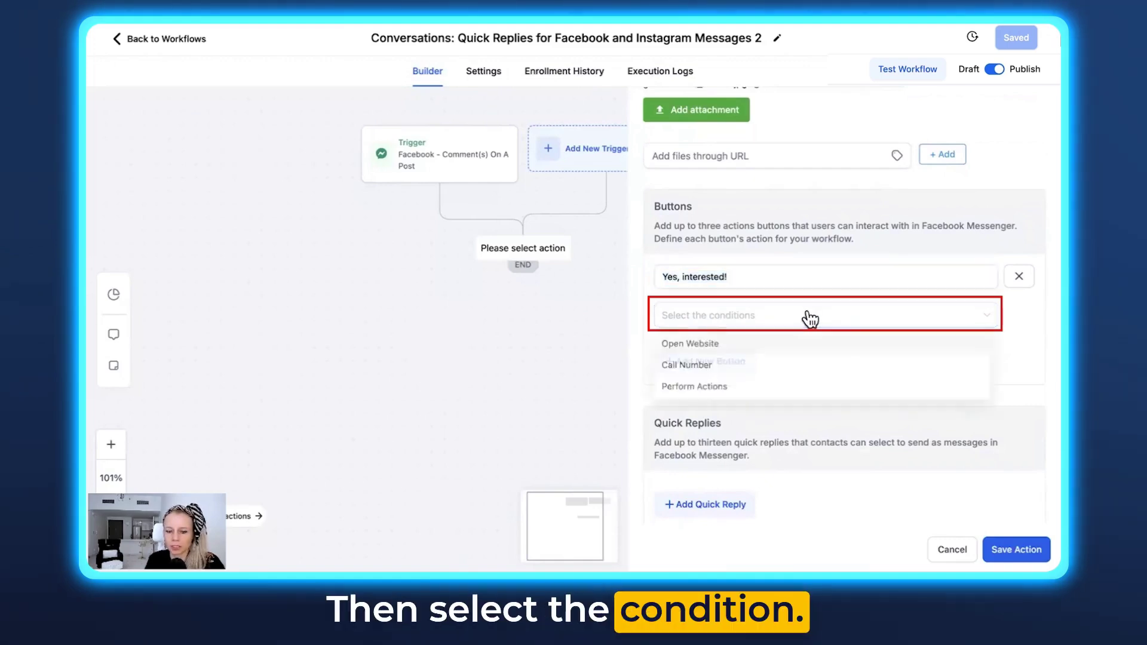
left_click(745, 343)
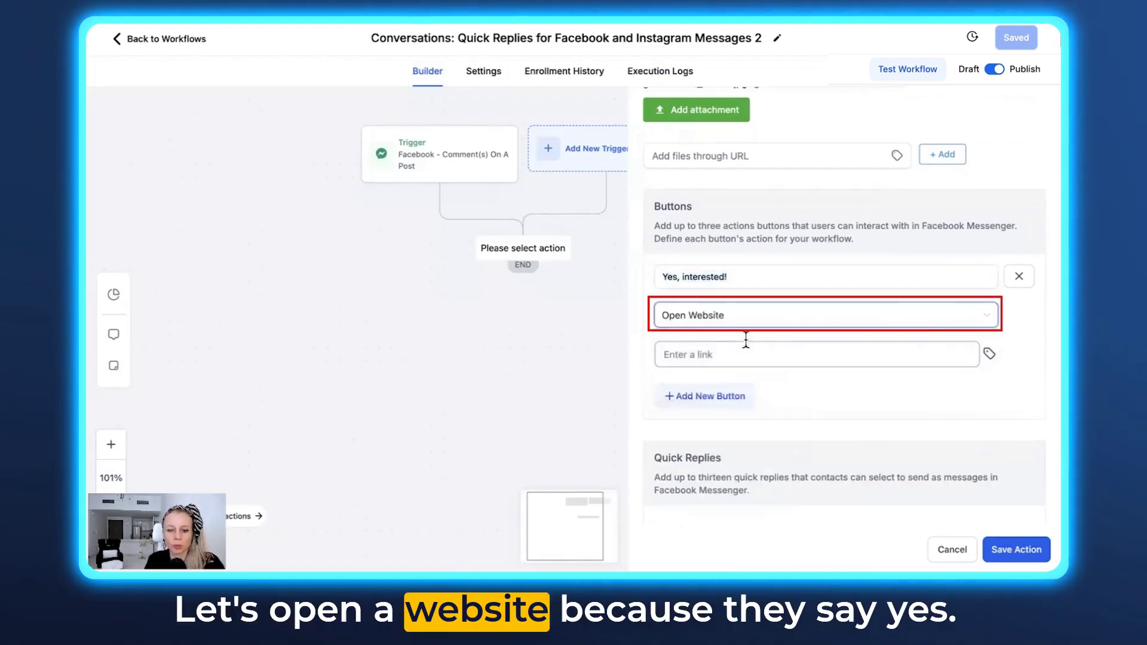
left_click(775, 354)
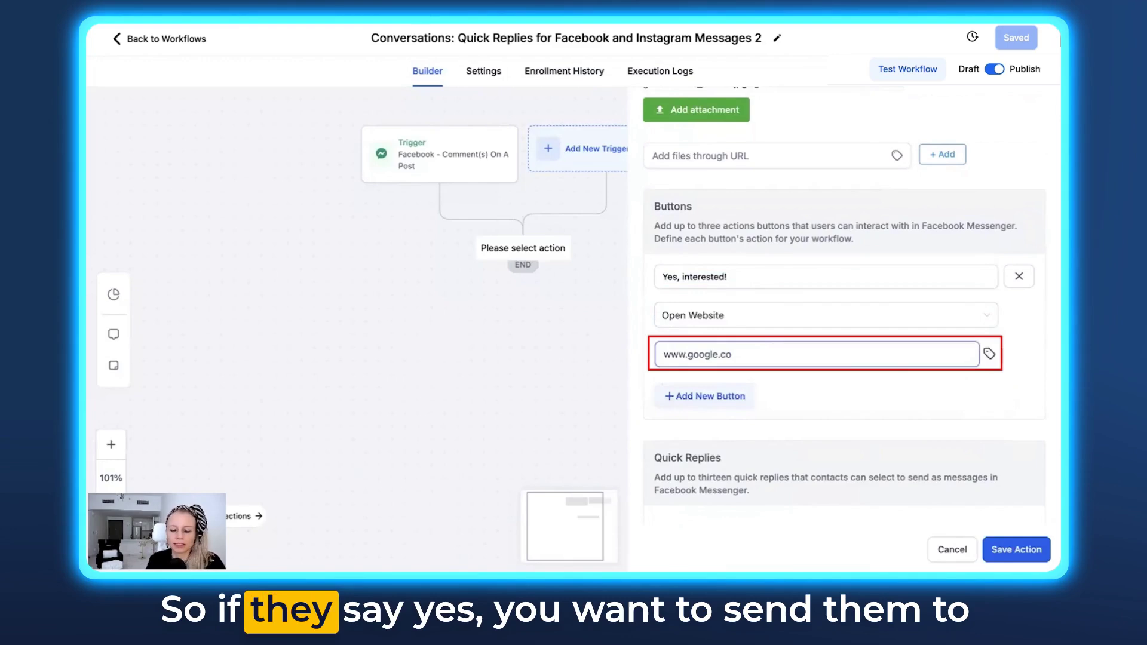
left_click(855, 379)
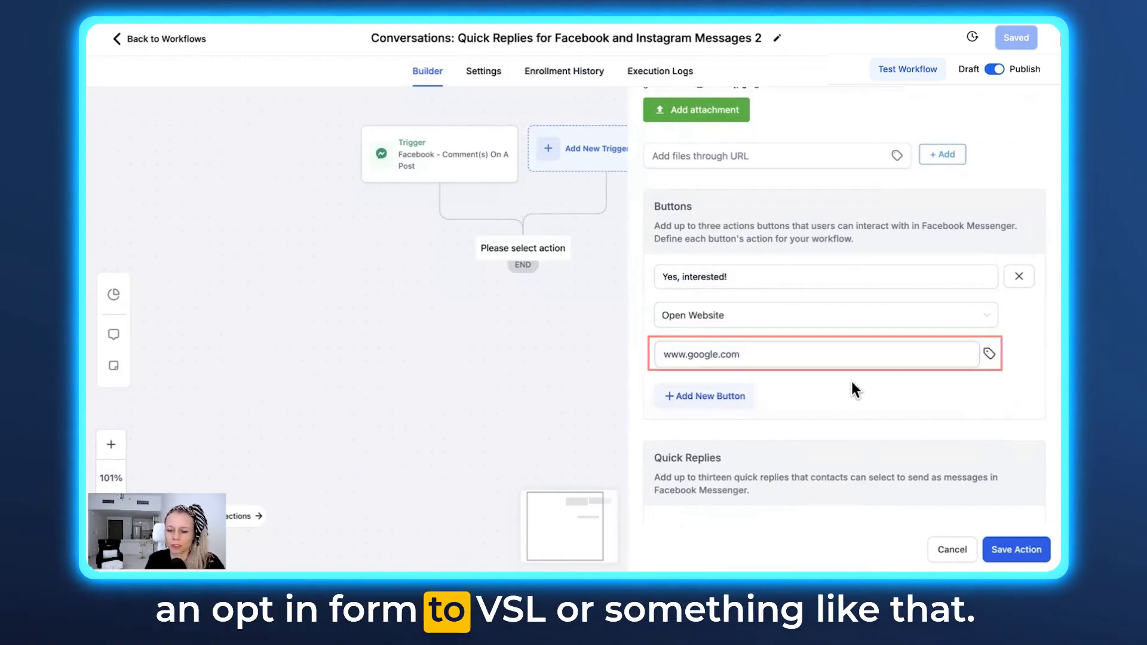
scroll(854, 426, "down", 1)
scroll(854, 425, "down", 1)
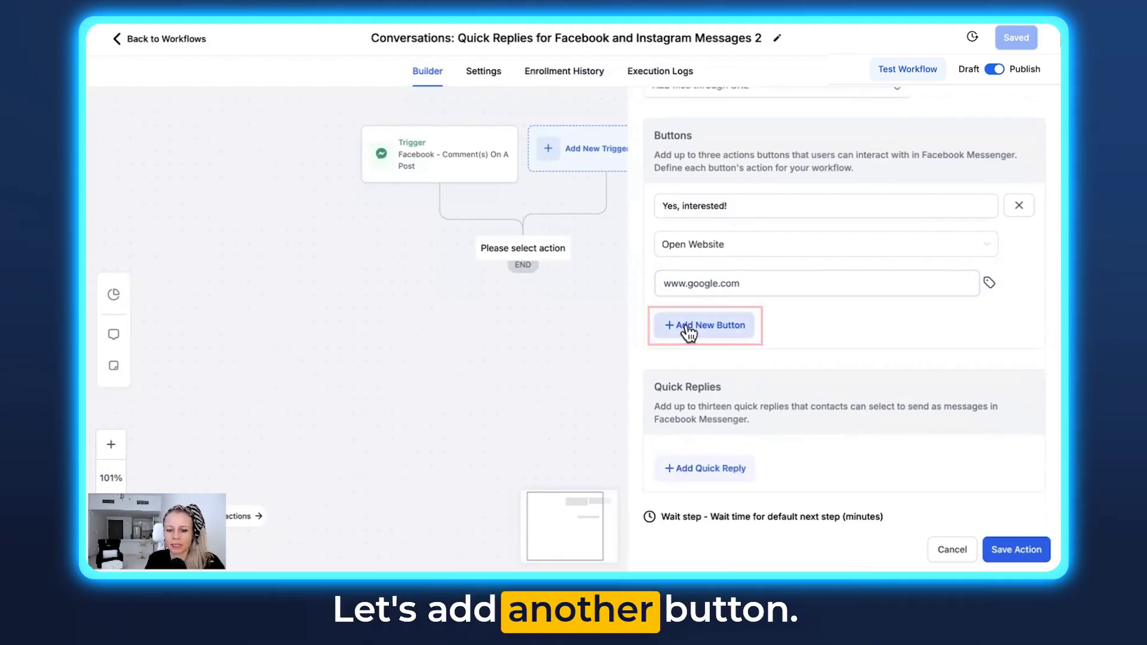
Step: Add a second button 'No, thanks! I have questions!' that calls a phone number
left_click(692, 329)
left_click(727, 353)
type("No, thanks! I have questions!")
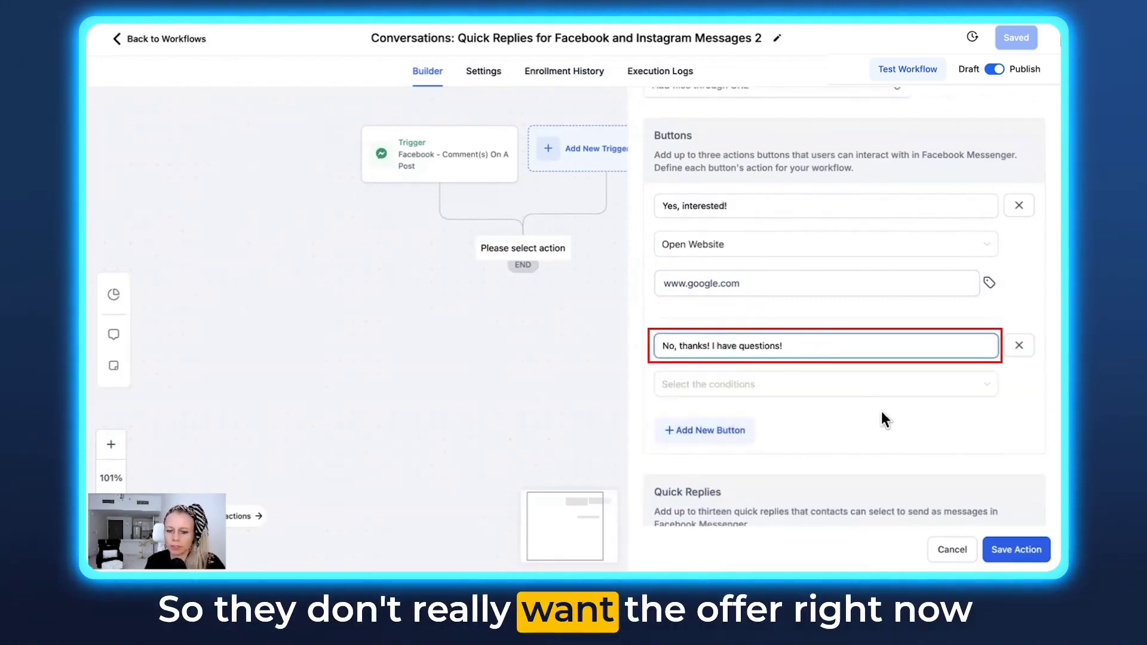
left_click(829, 394)
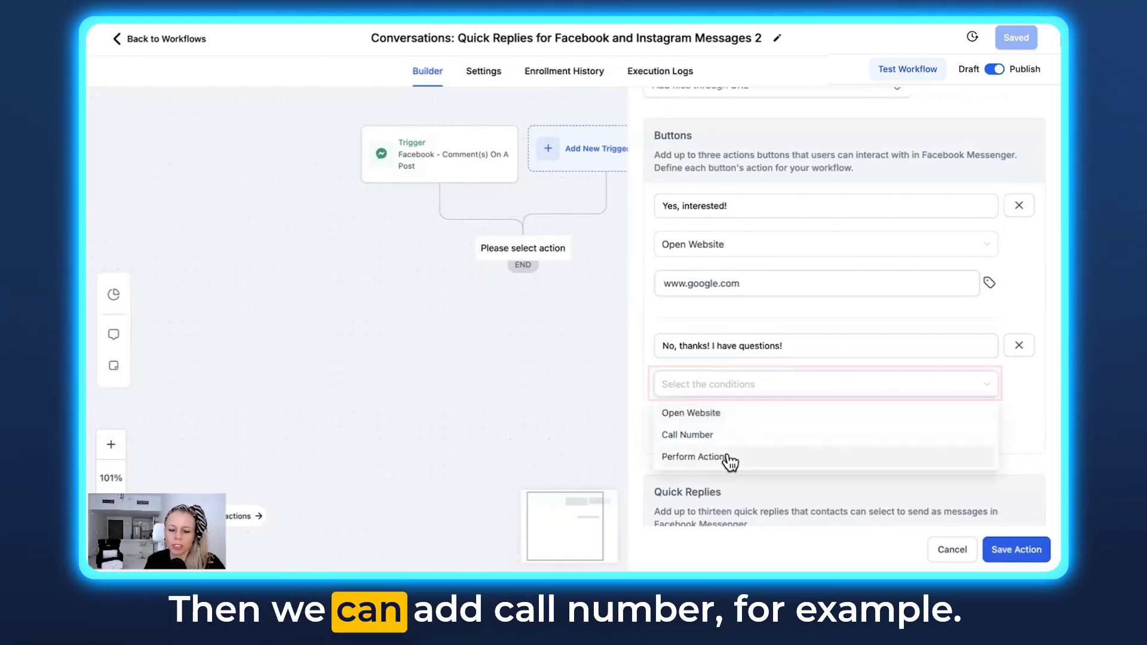
left_click(707, 437)
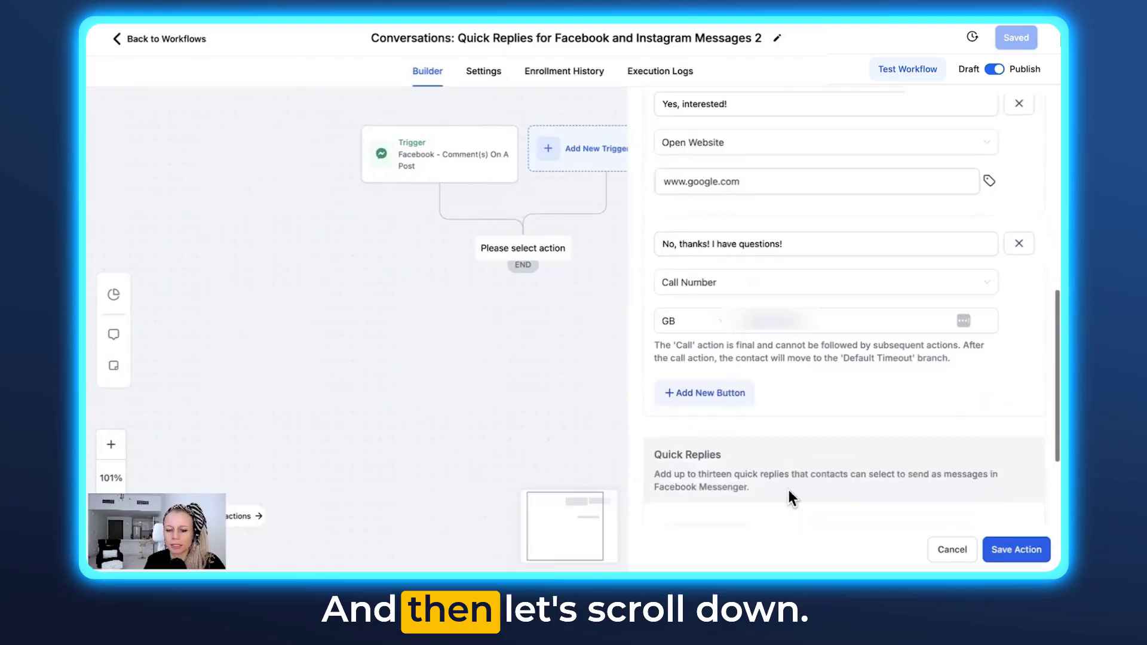
scroll(789, 492, "down", 3)
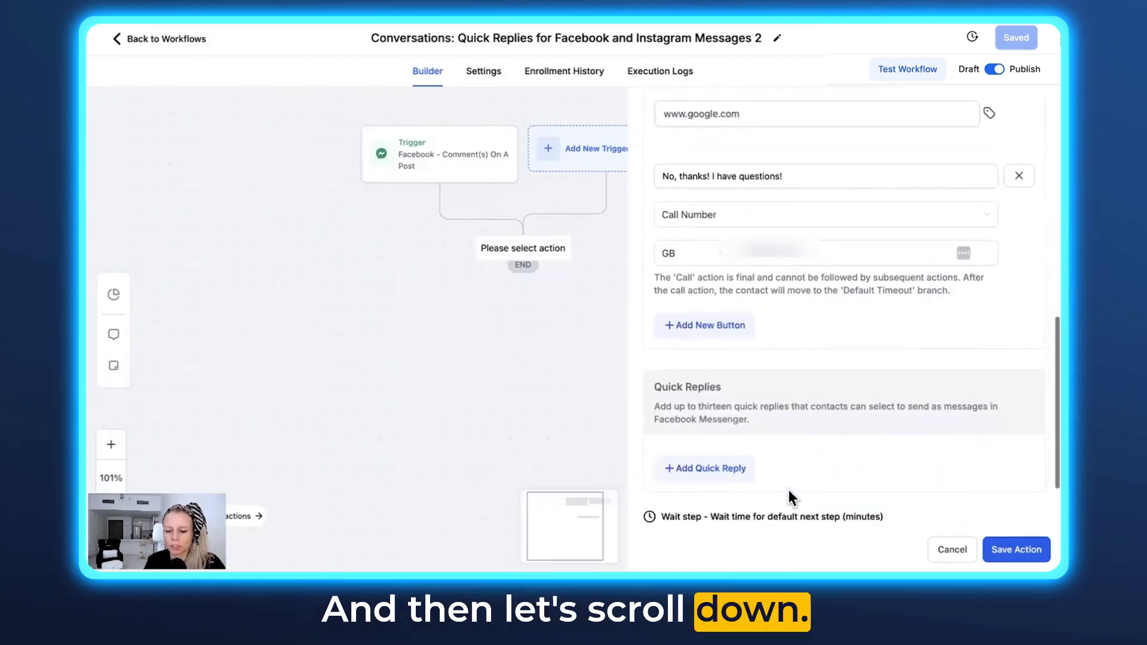
Step: Add a quick reply named Positive with the text 'Yes, please'
scroll(727, 376, "up", 1)
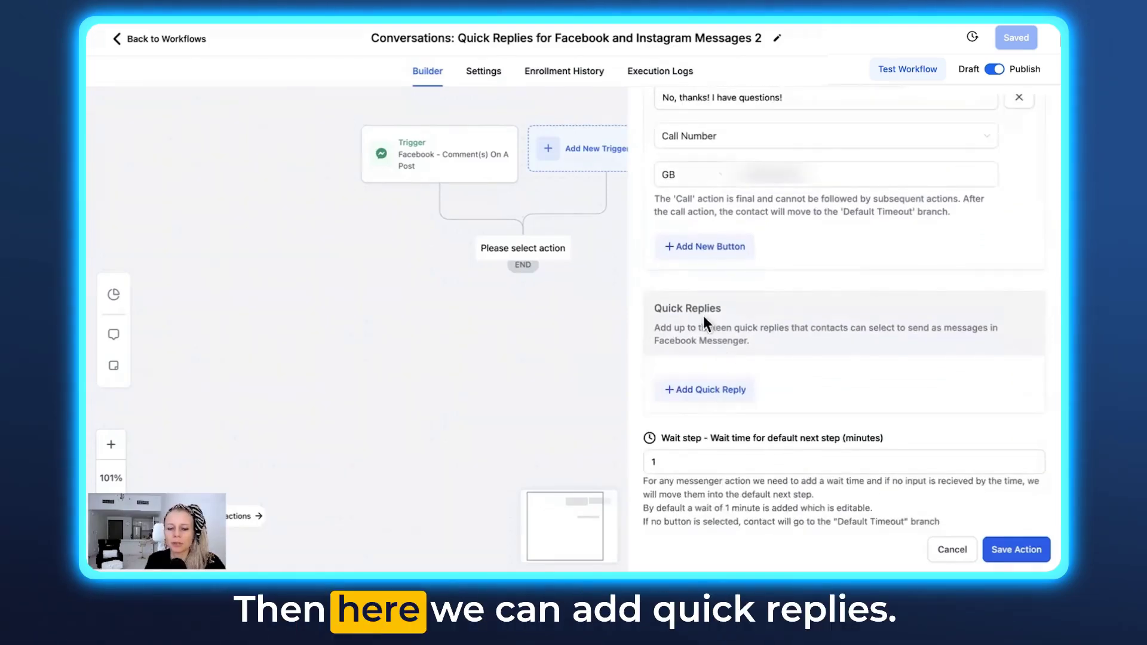
scroll(815, 352, "down", 1)
left_click(687, 380)
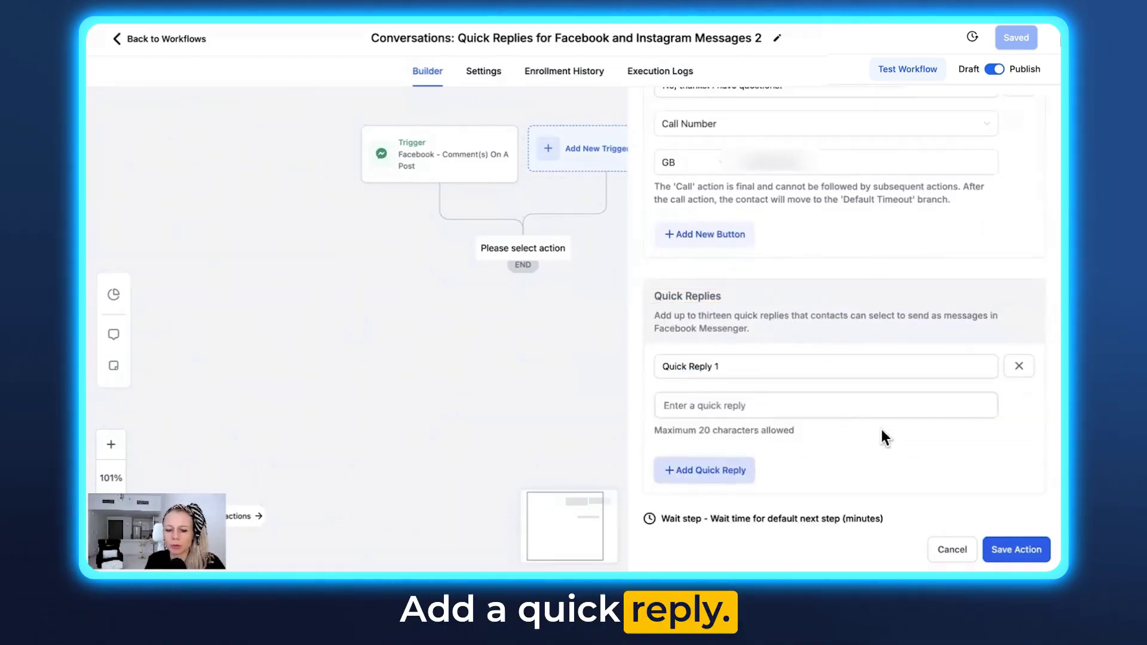
left_click_drag(737, 368, 654, 367)
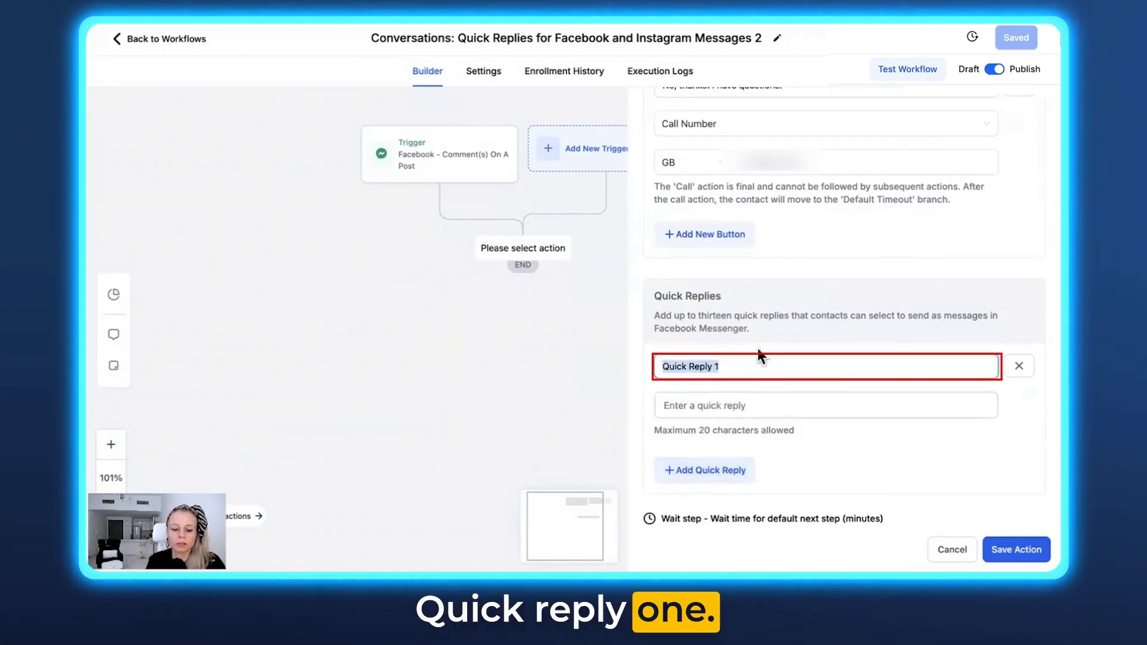
type("Positive")
left_click(759, 396)
type("Yes, please")
Step: Add a Need more quick reply reading 'Speak to someone' and save the Messenger action
scroll(800, 423, "down", 2)
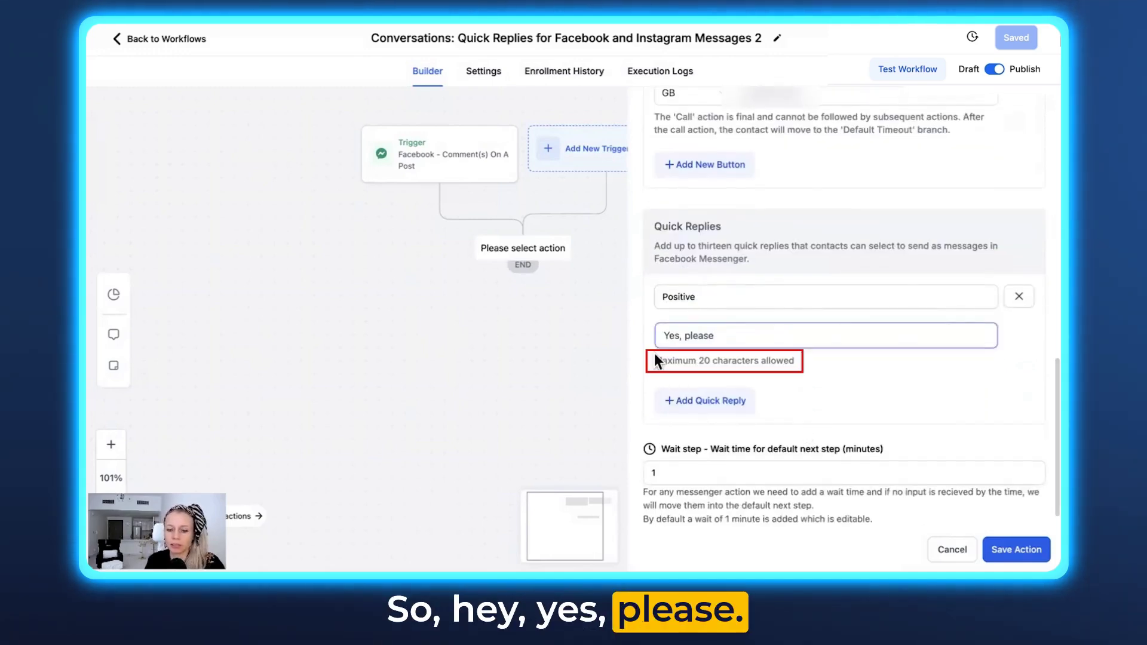
scroll(810, 375, "down", 1)
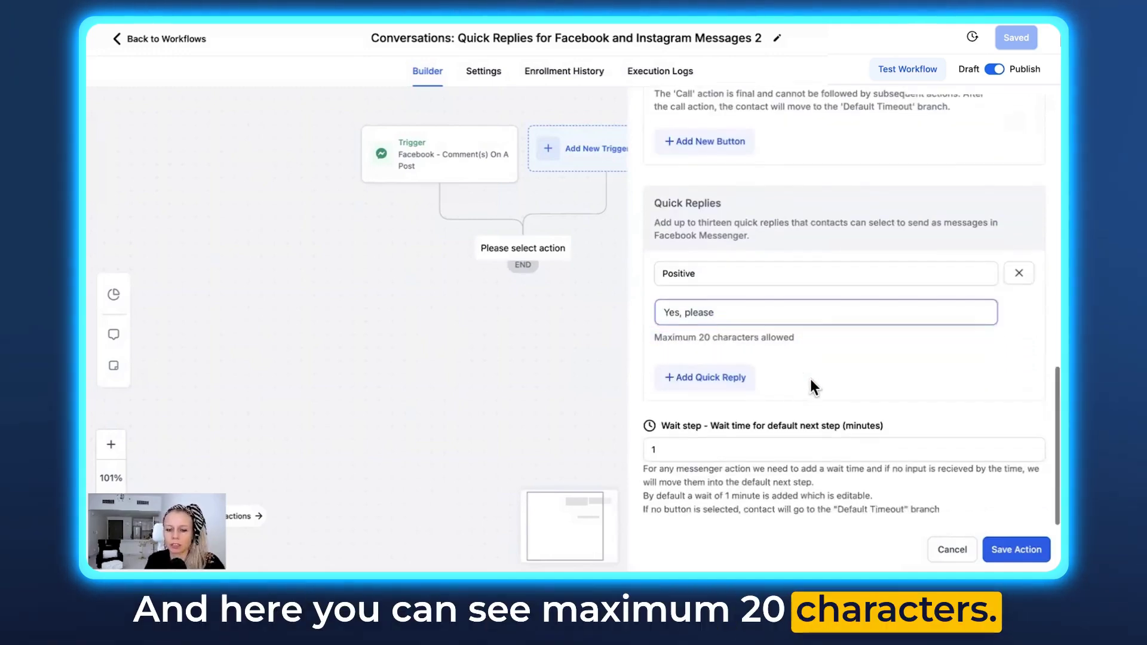
left_click(685, 382)
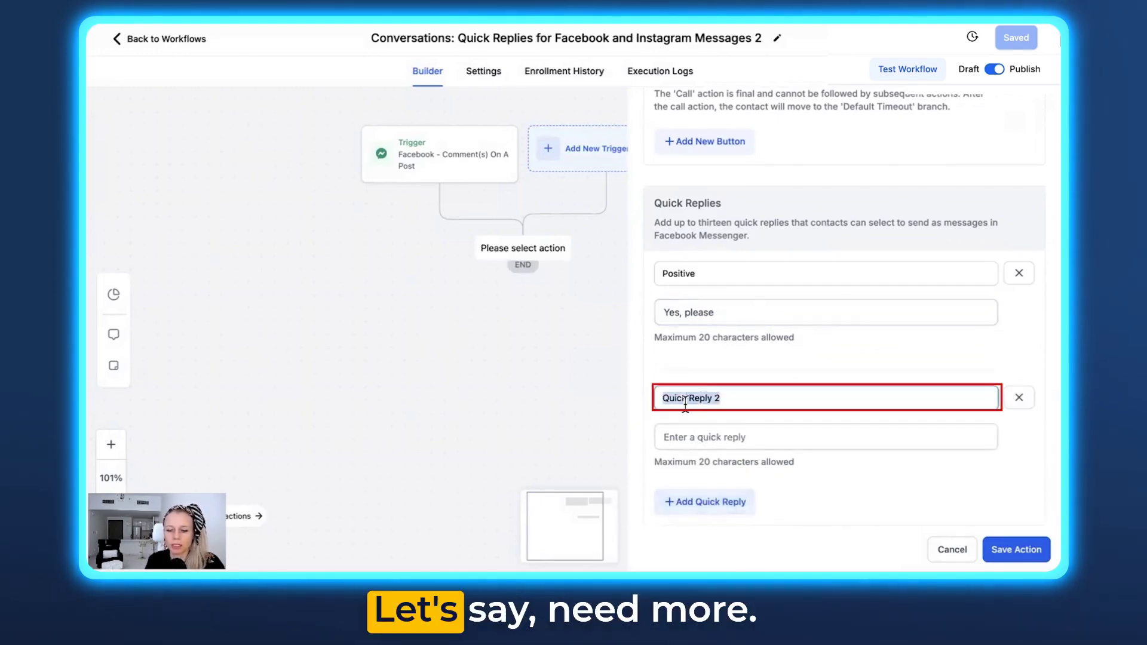
left_click(814, 435)
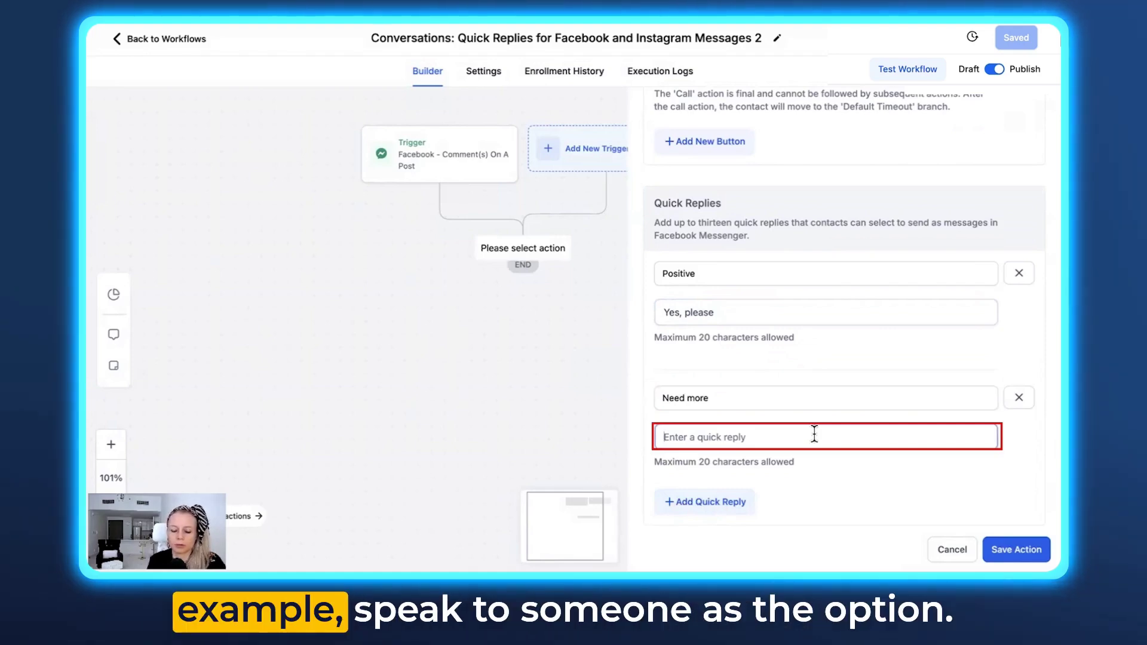
type("Speak to someone")
scroll(759, 453, "down", 2)
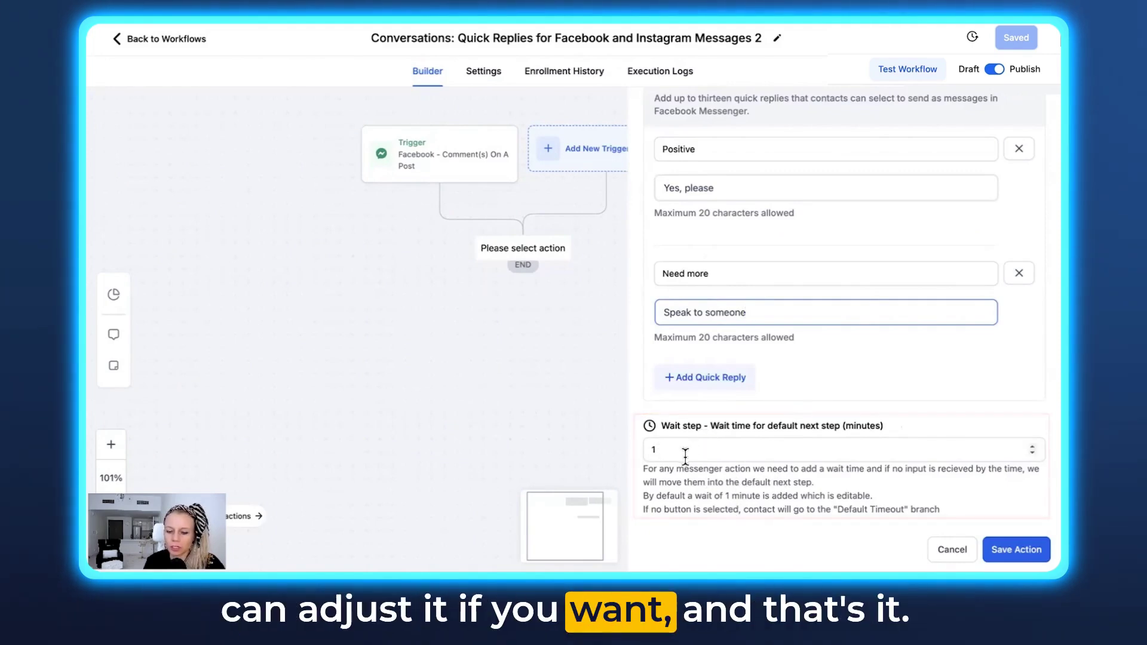
left_click(1017, 548)
Step: Pan the workflow canvas to bring all five Messenger branches into view
left_click_drag(714, 273, 757, 215)
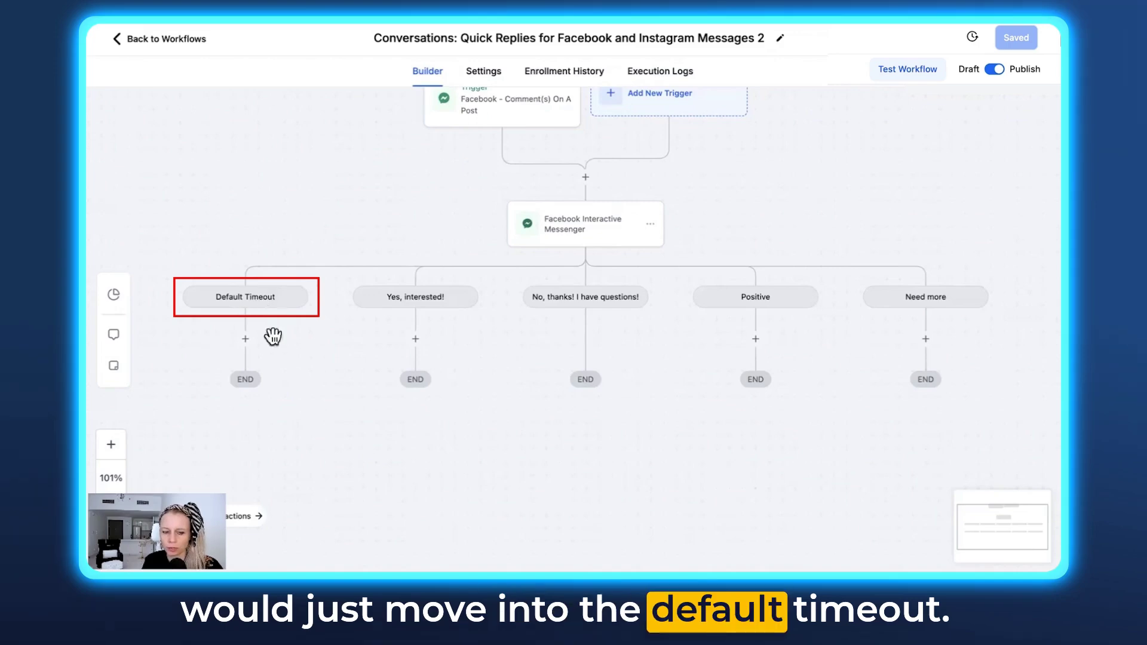
scroll(528, 371, "up", 1)
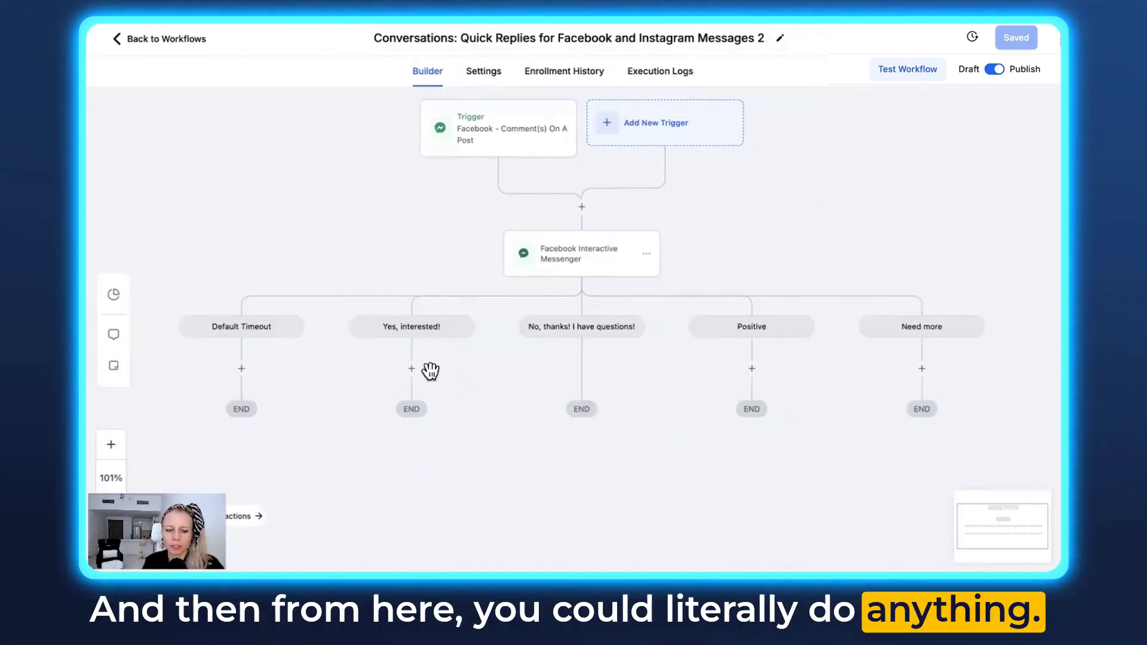
left_click(412, 369)
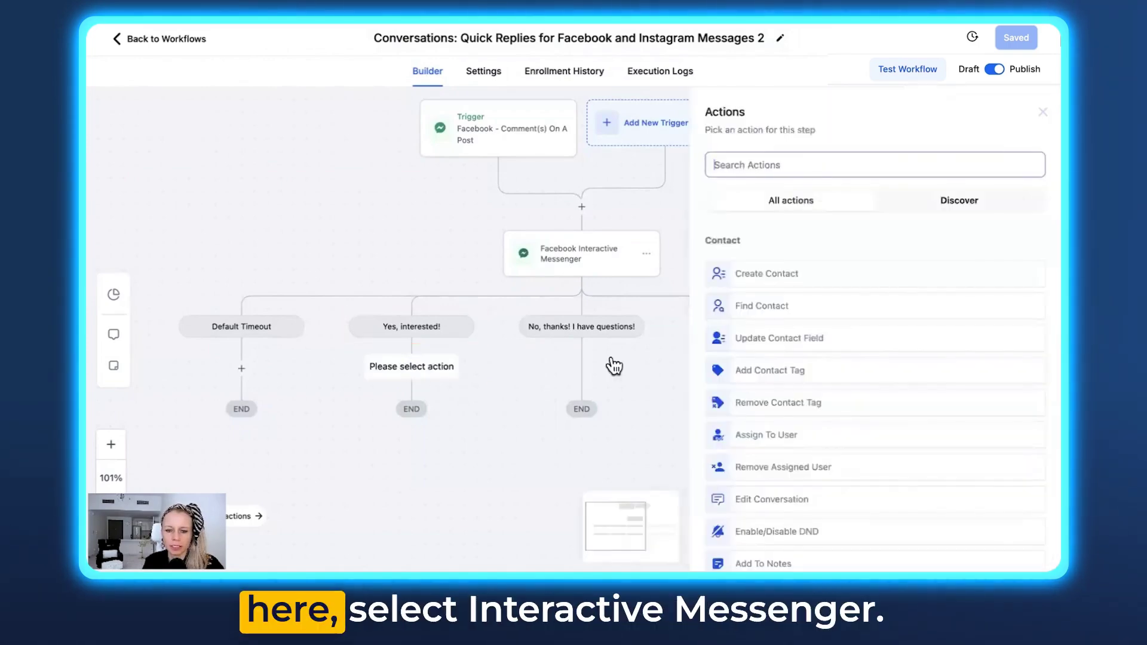
type("inter")
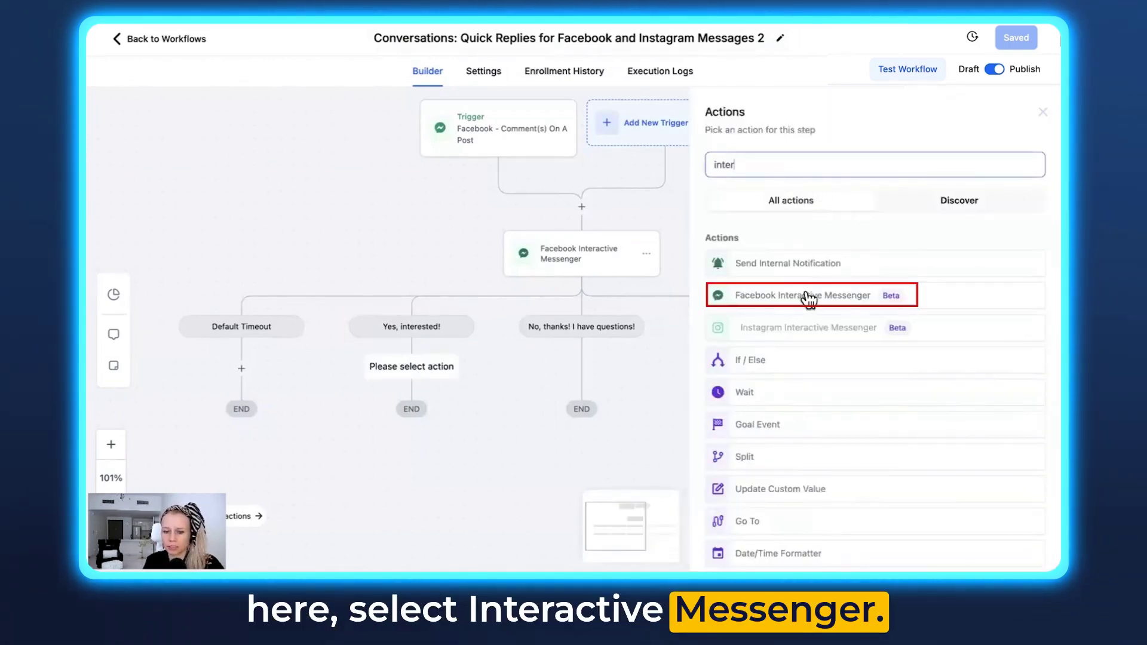
mouse_move(770, 335)
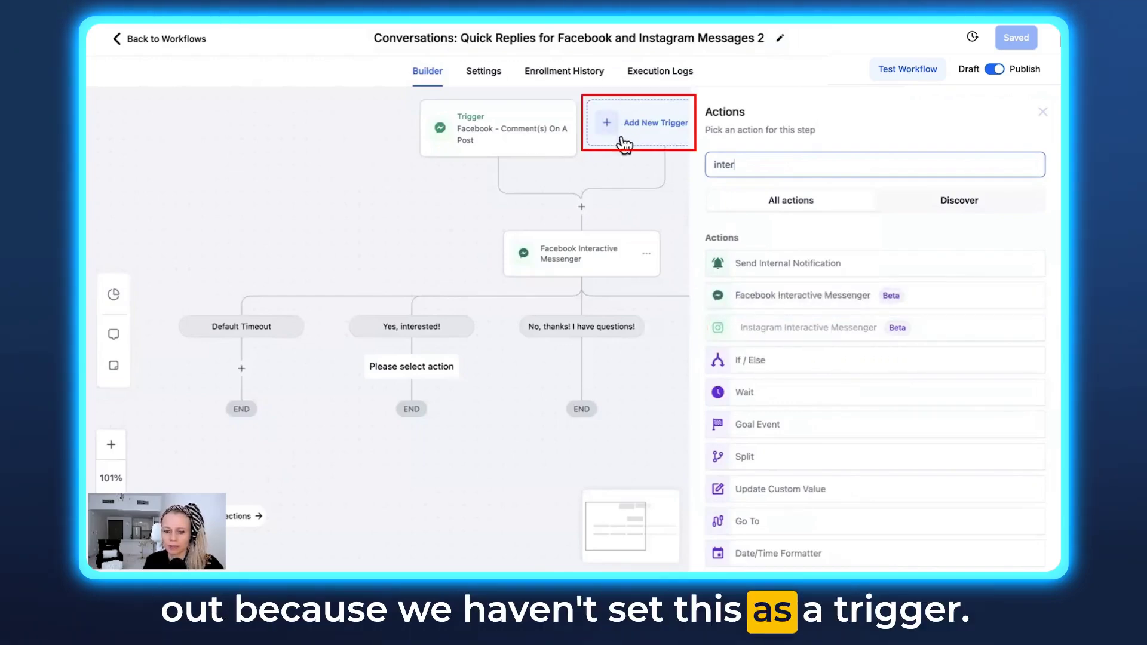
mouse_move(878, 334)
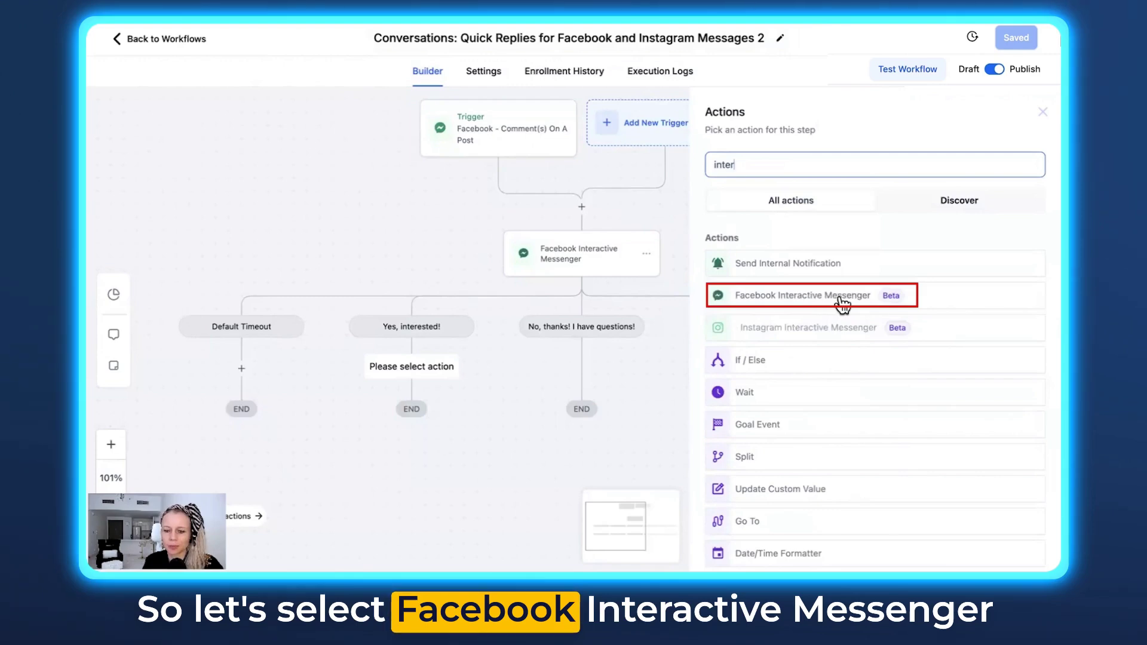
left_click(736, 306)
left_click(741, 293)
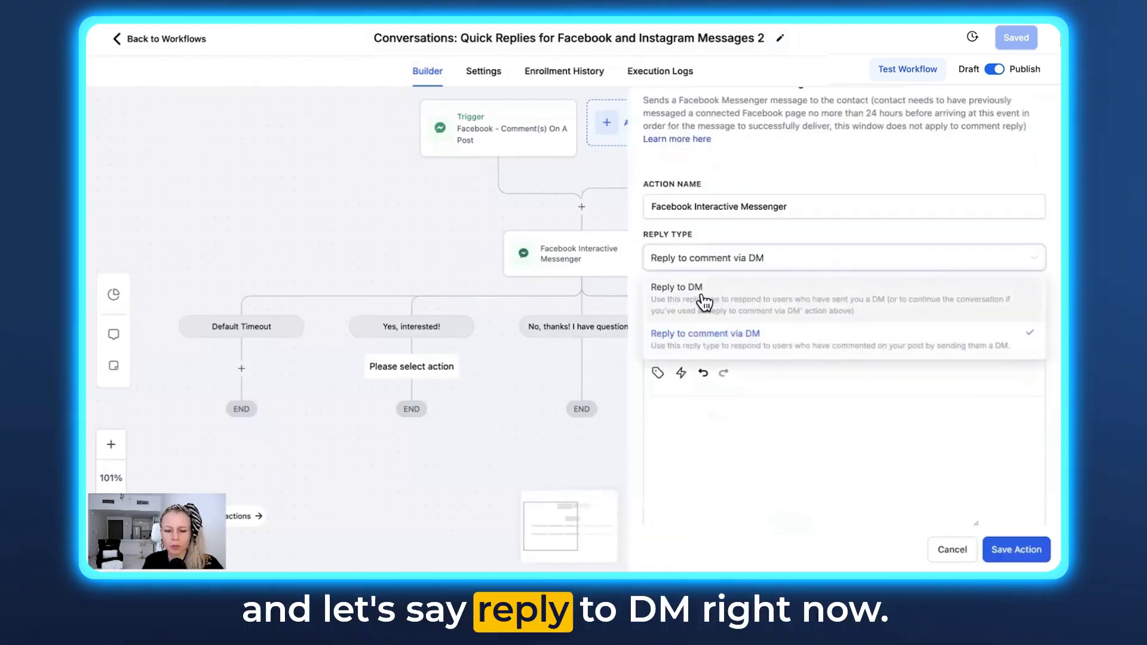
left_click(714, 305)
scroll(743, 290, "down", 1)
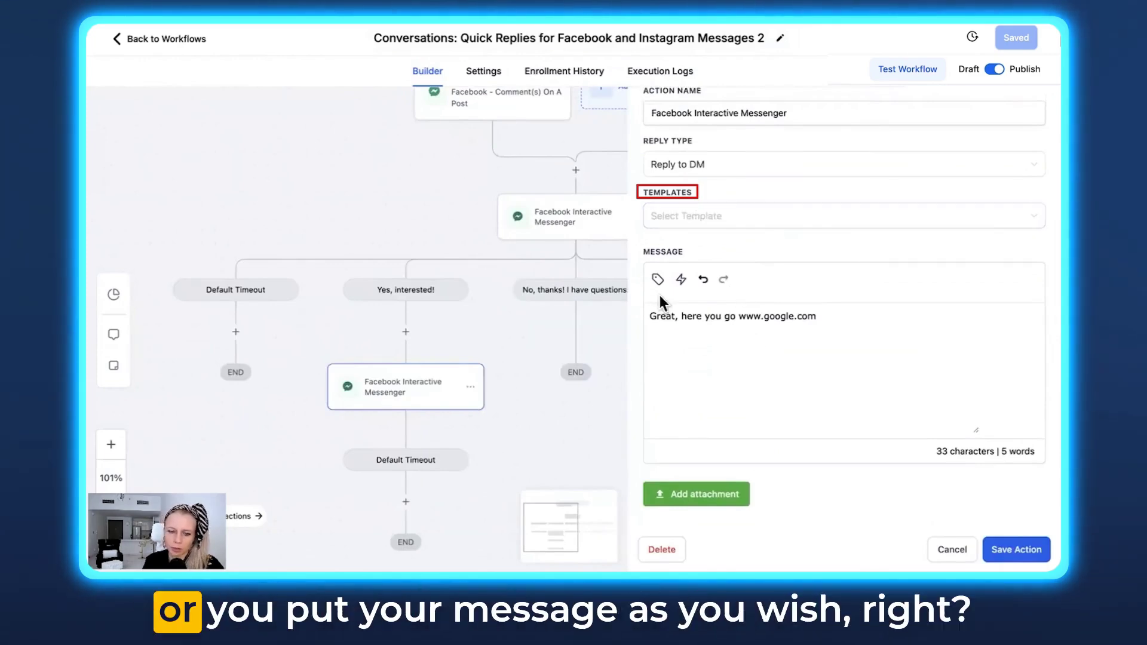
scroll(773, 352, "down", 5)
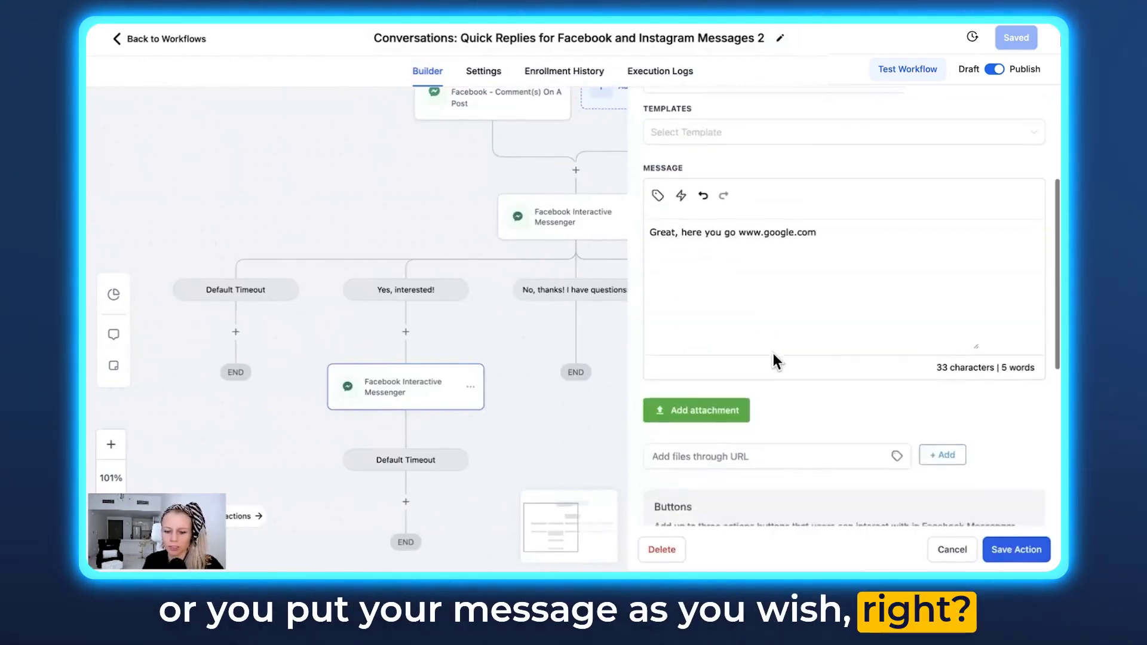
scroll(815, 424, "down", 3)
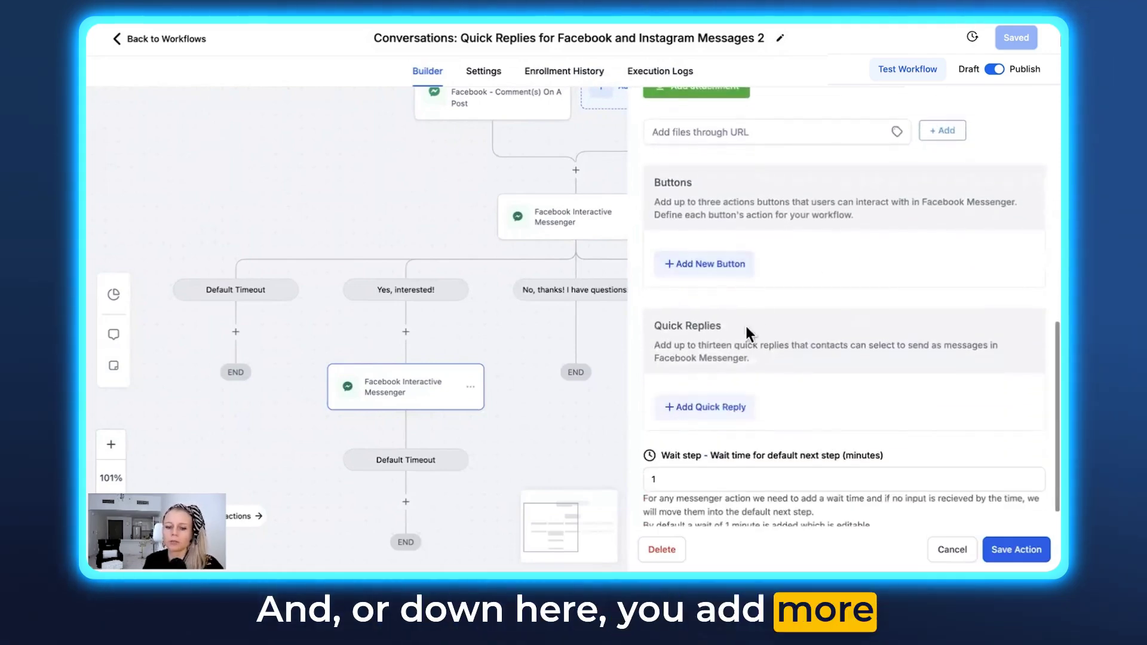
scroll(719, 153, "up", 10)
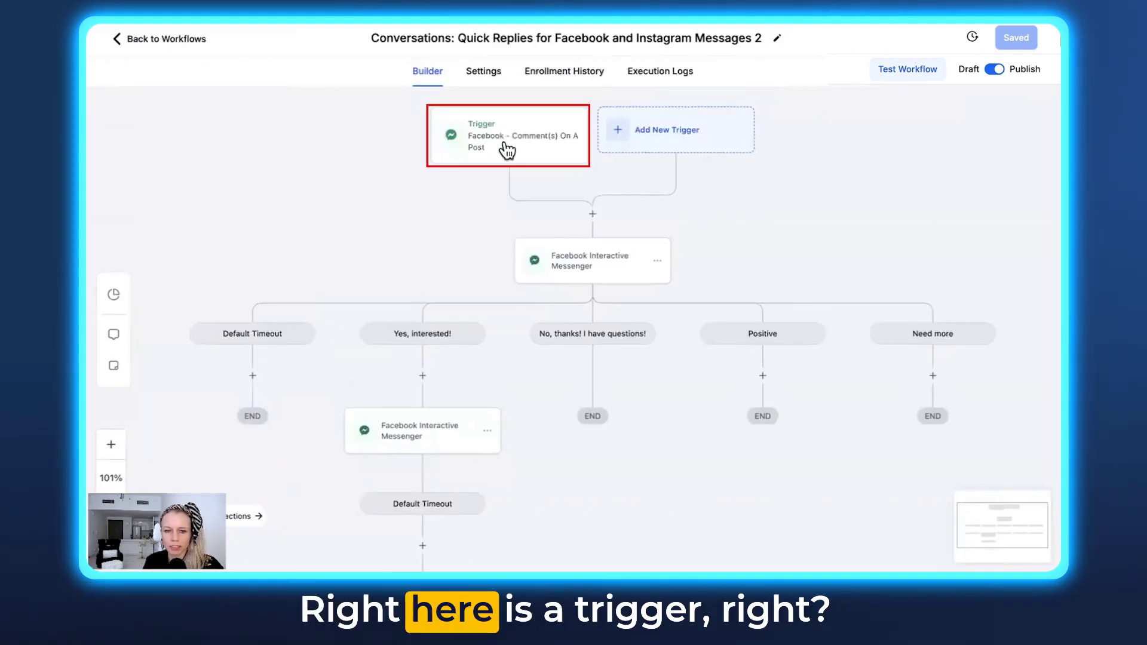
Step: Open the page's Messenger chat and review the automated DM's text, buttons, image and quick replies
left_click(507, 151)
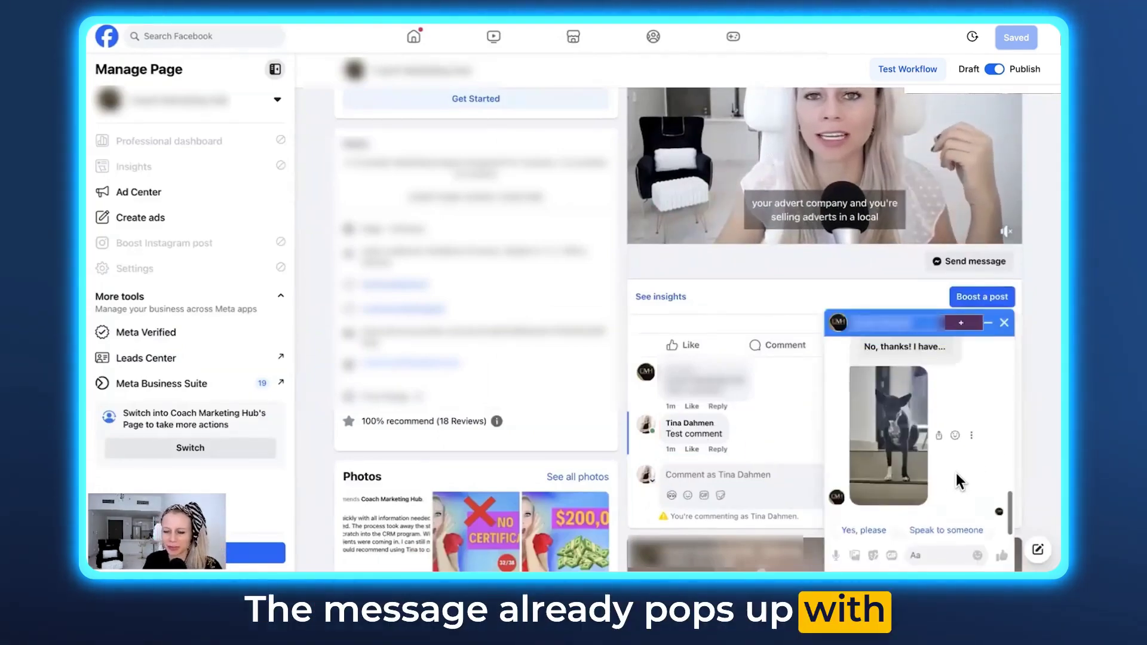
scroll(956, 478, "up", 5)
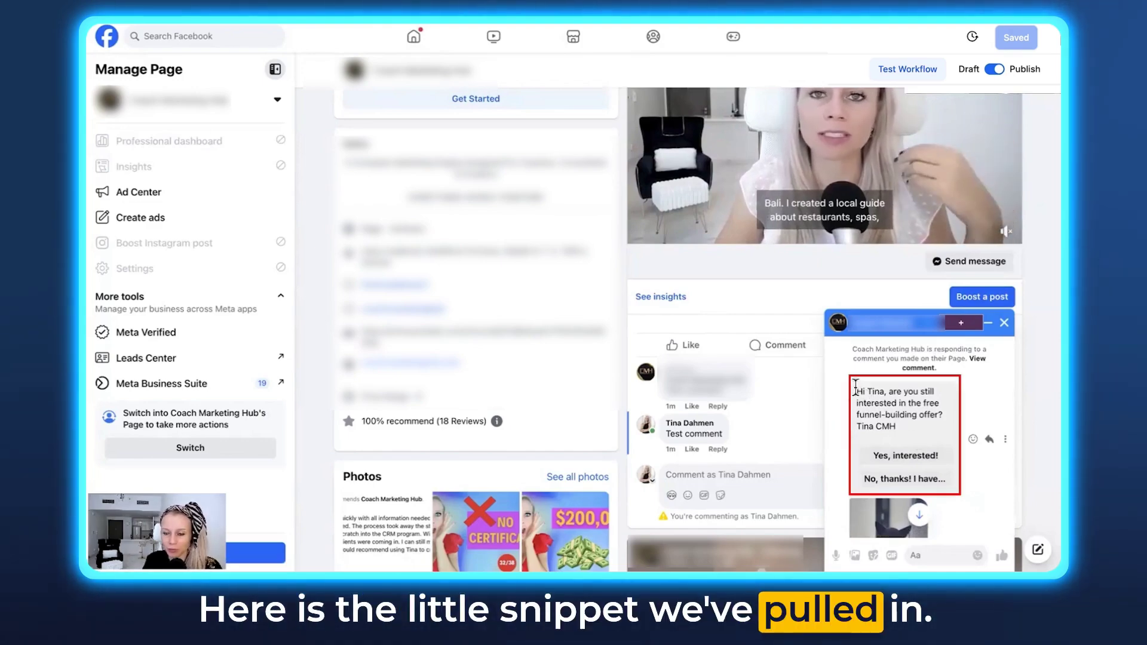
scroll(932, 436, "down", 1)
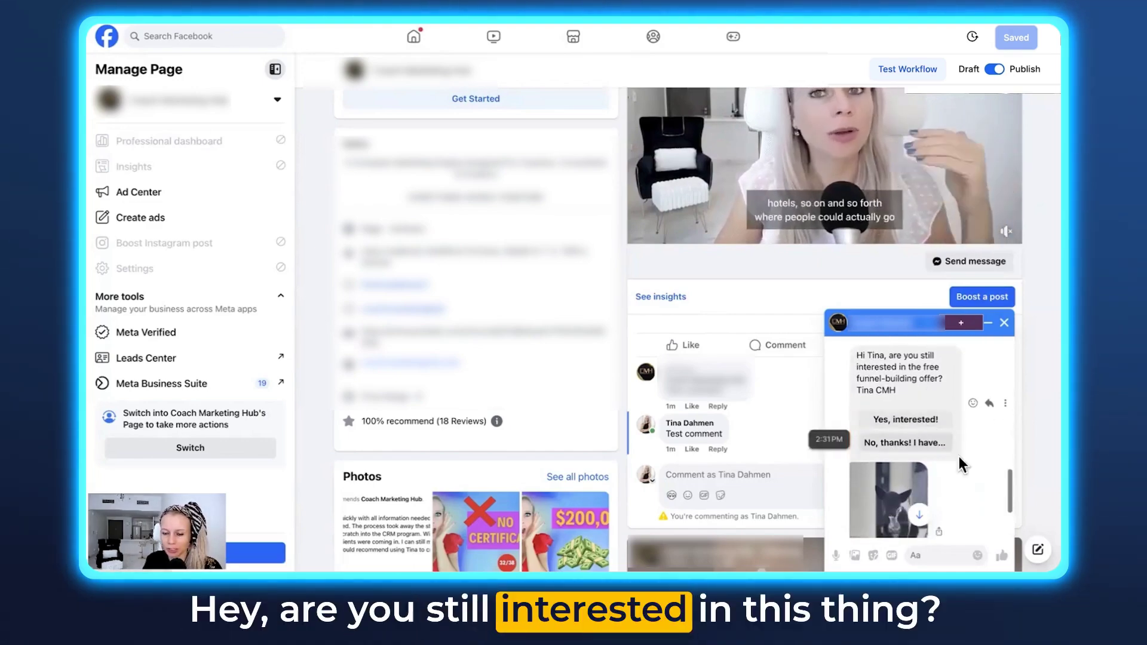
scroll(946, 460, "down", 1)
scroll(948, 457, "down", 3)
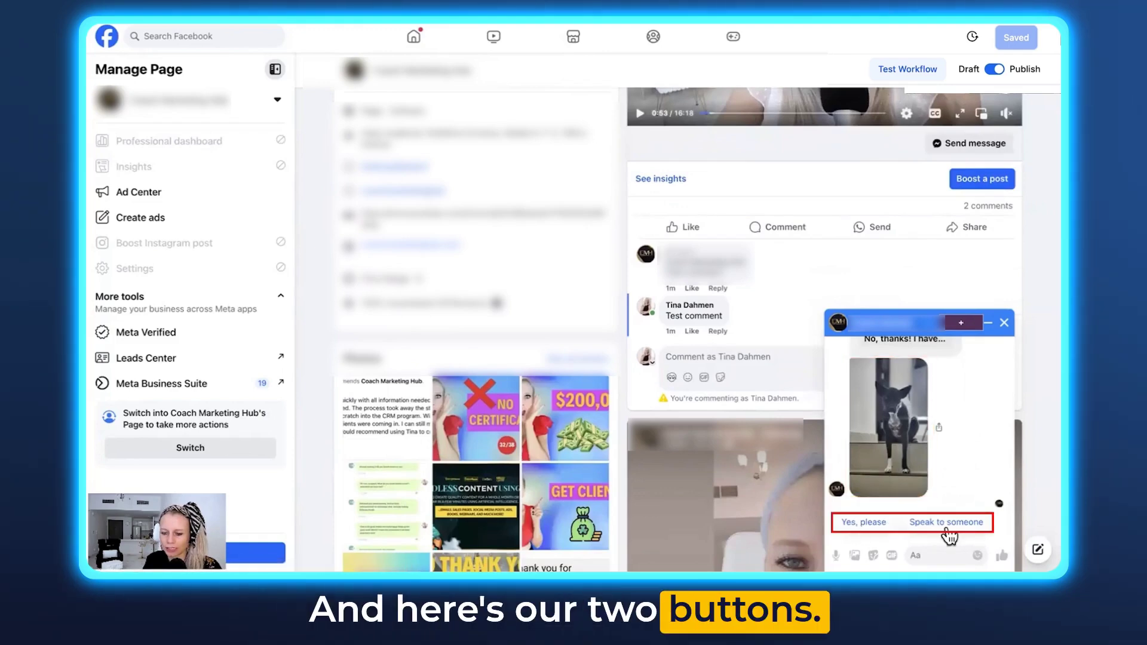
Step: Send the 'Yes, please' quick reply, then follow the Yes, interested! button to google.com
left_click(871, 524)
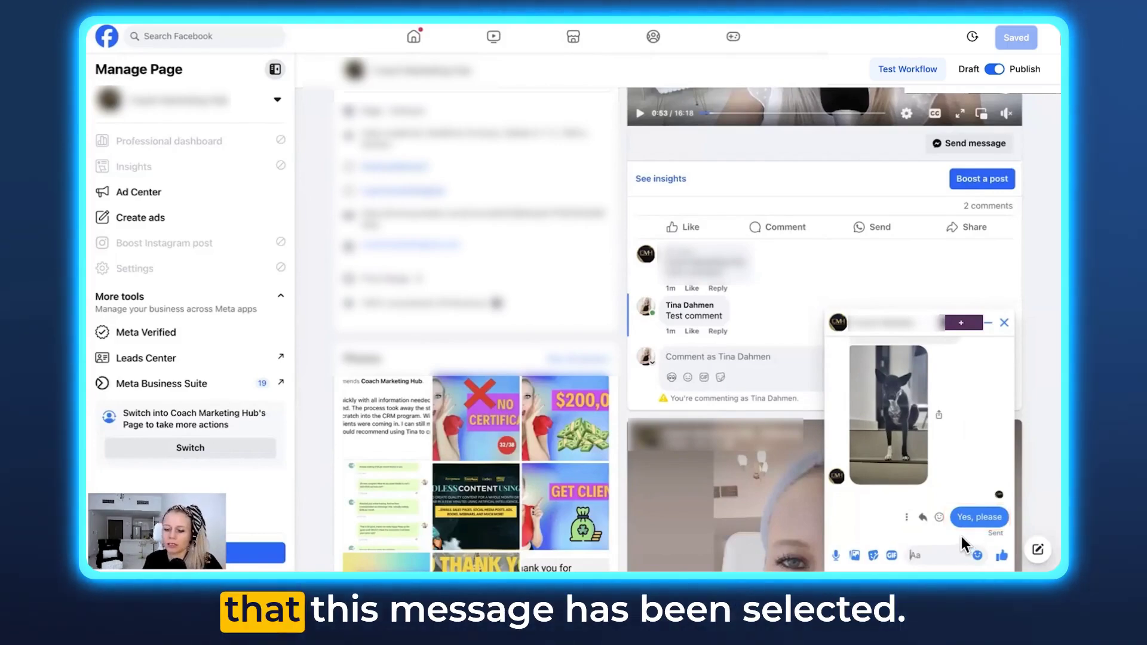
scroll(944, 478, "up", 5)
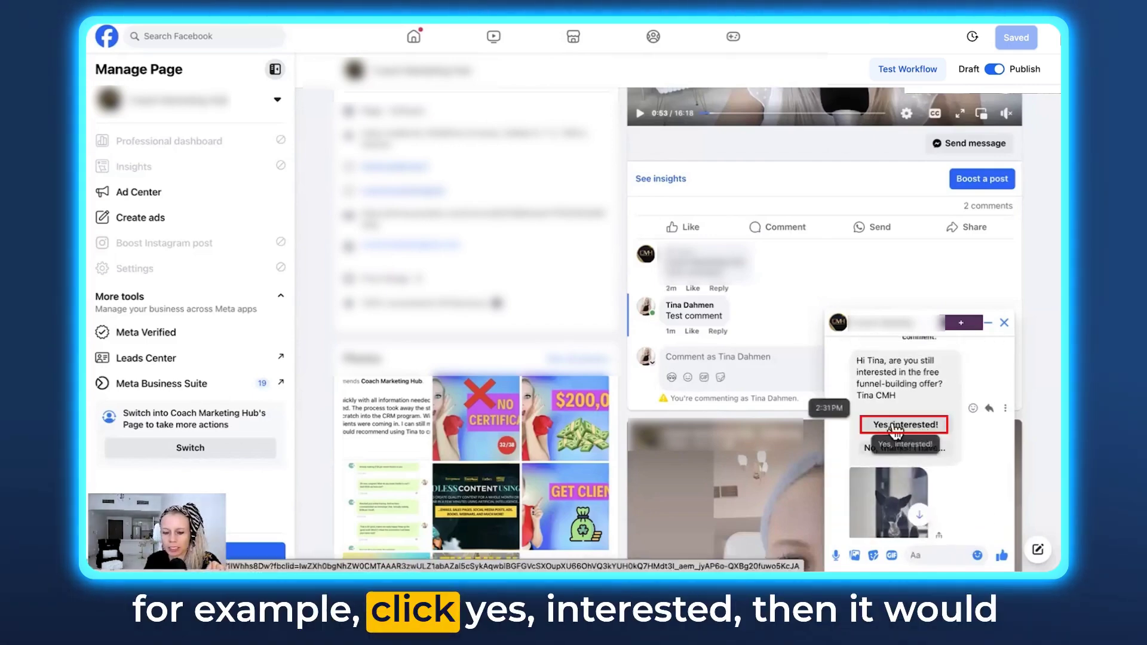
left_click(922, 425)
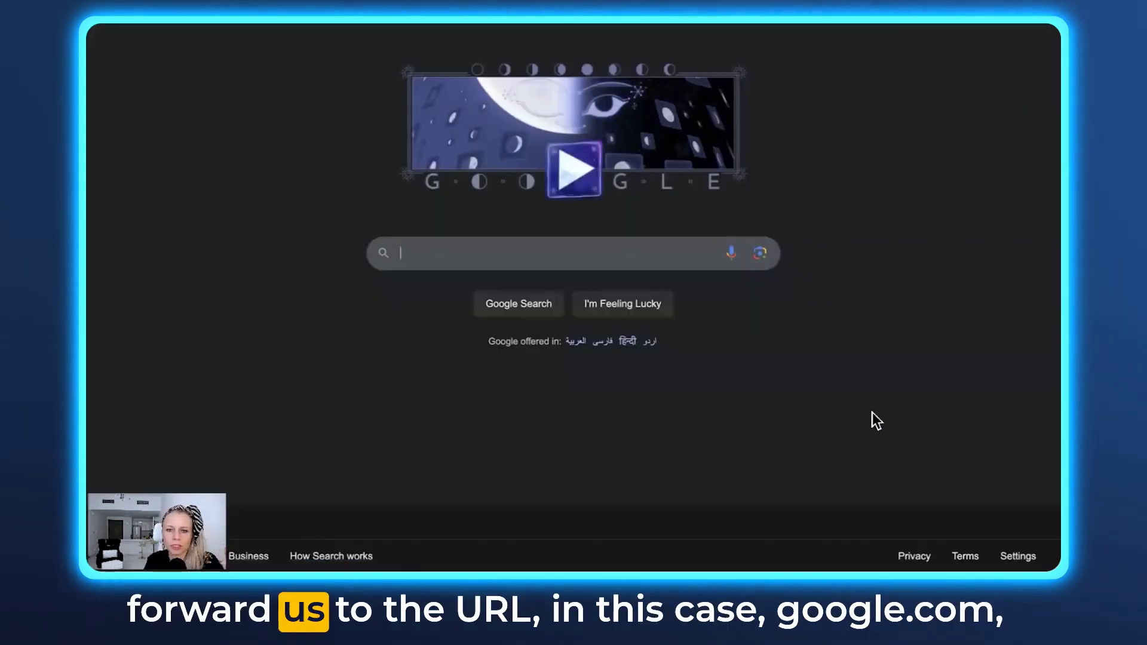